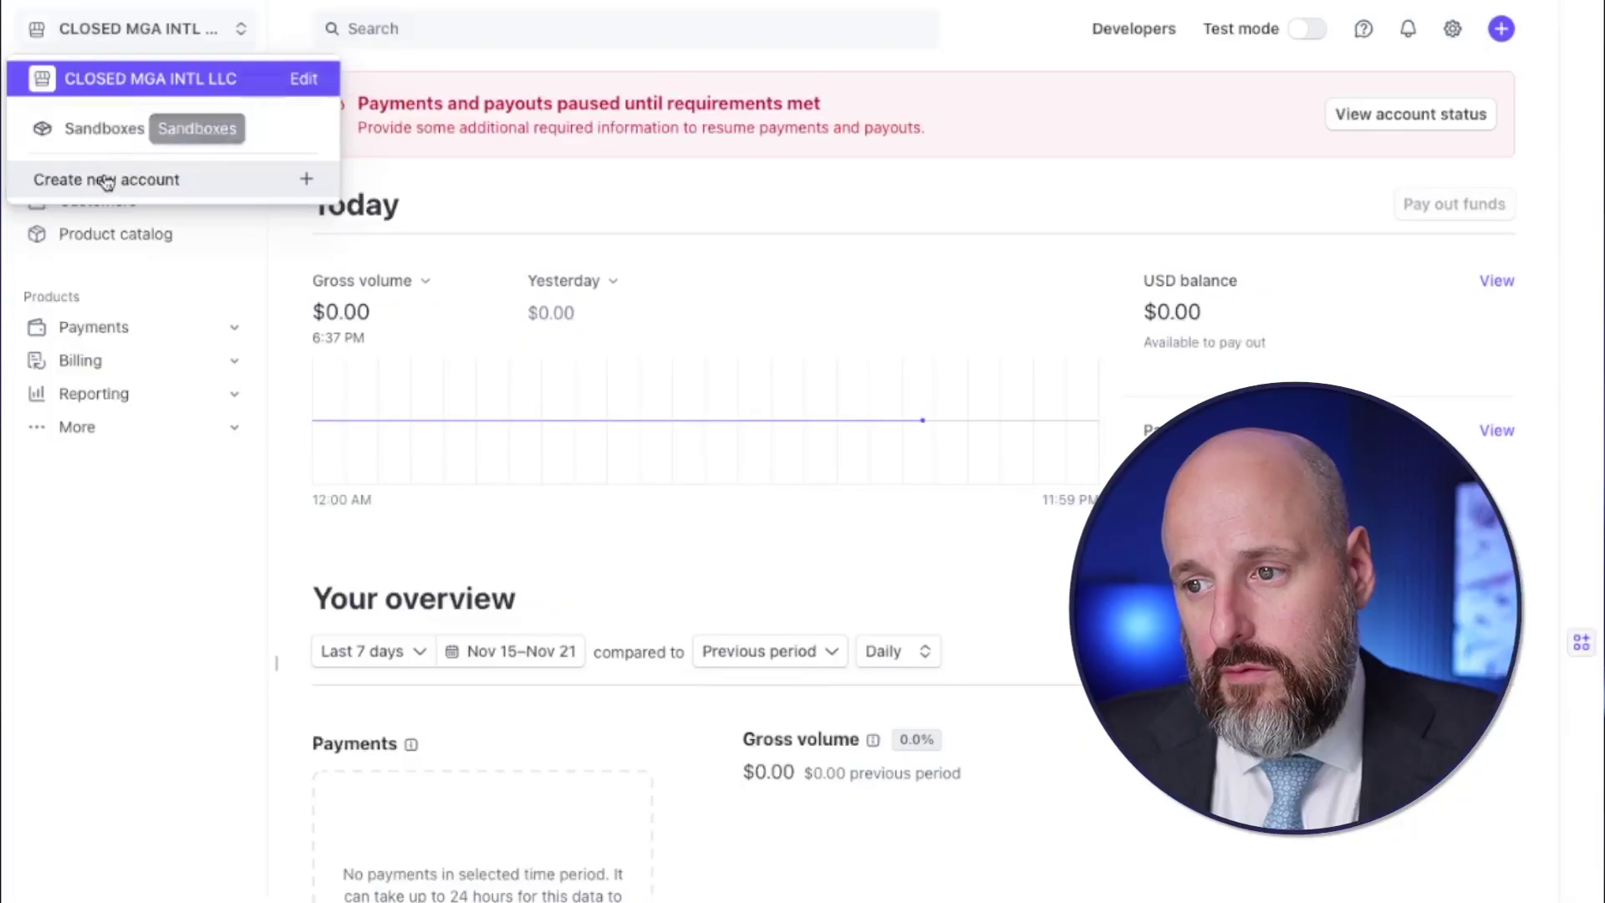
- Create a new United States Stripe account whose name ends in 'LLC account 1'
{"action": "left_click", "coordinate": [104, 187]}
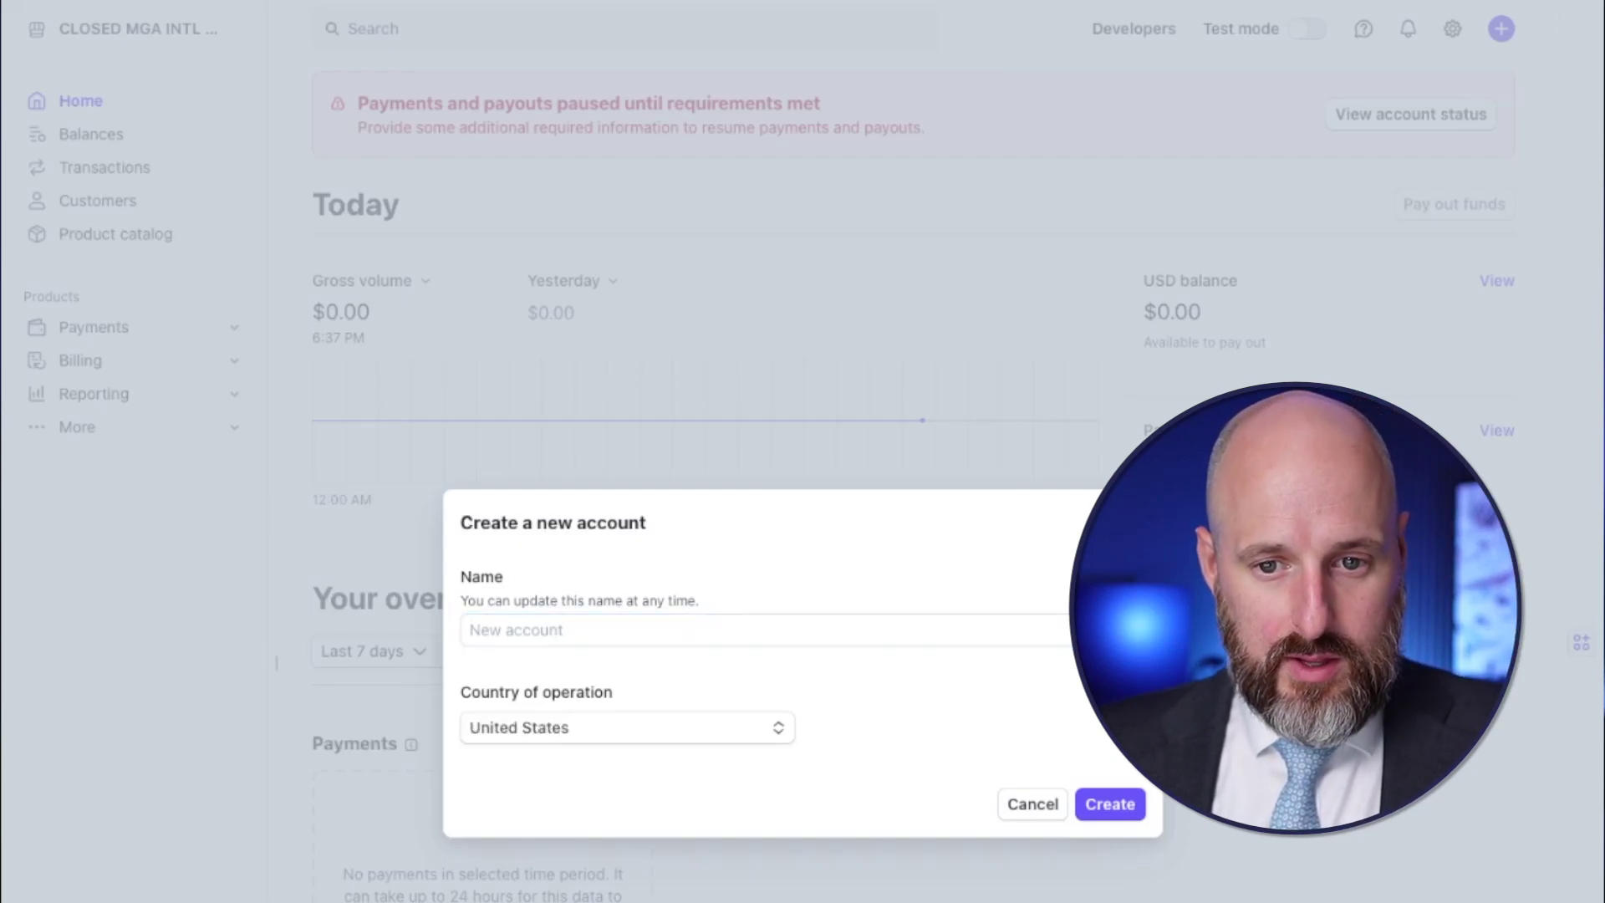
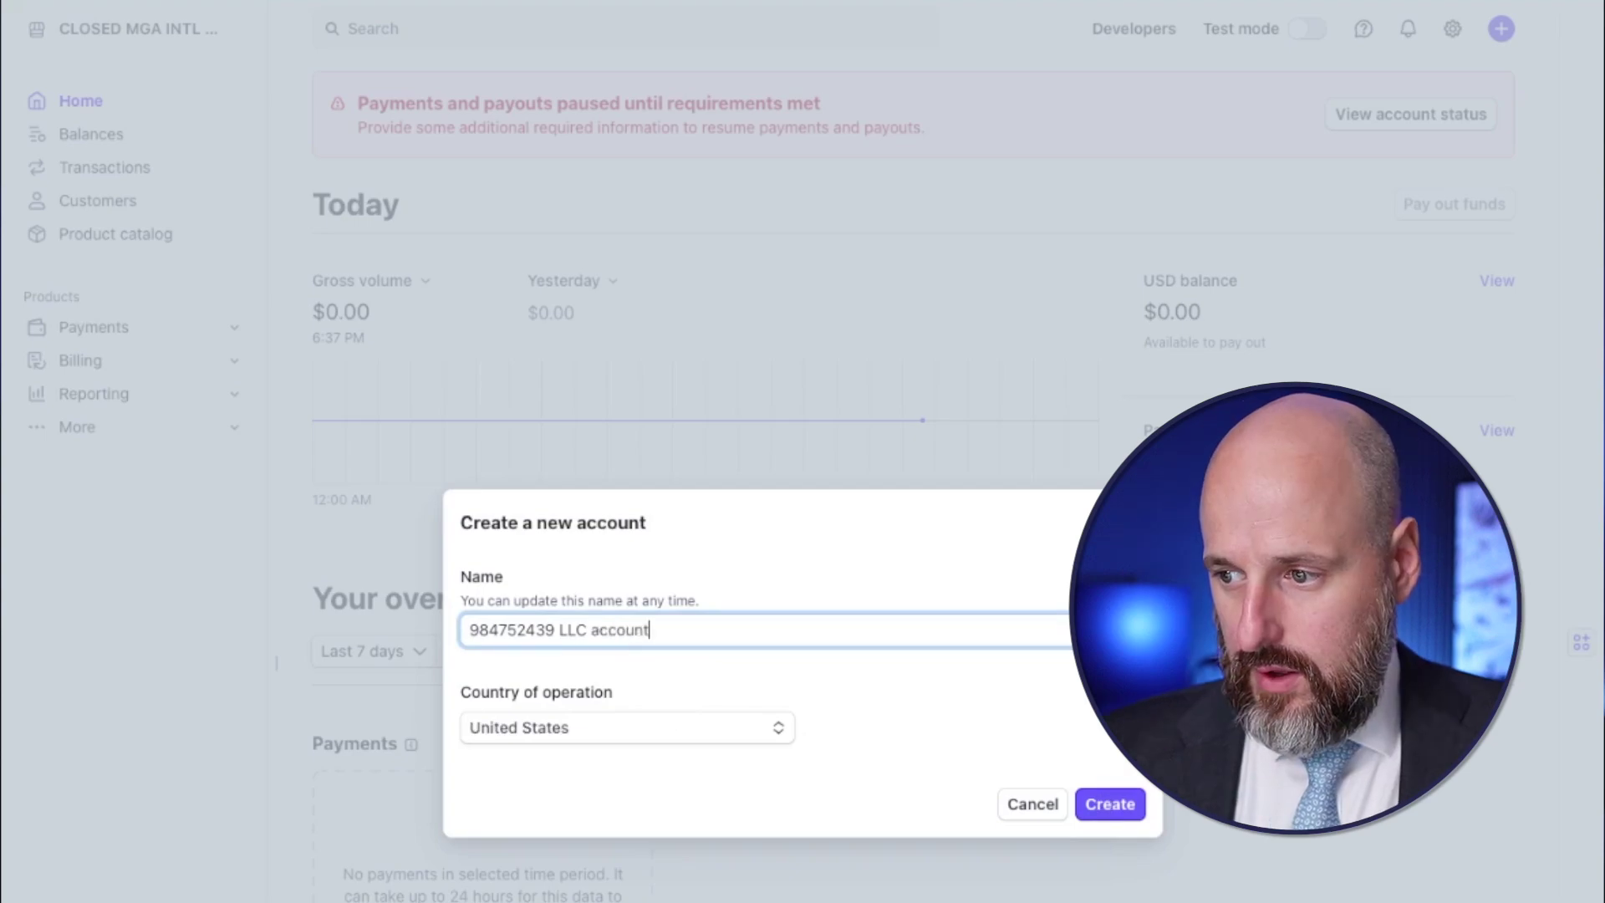
{"action": "left_click", "coordinate": [1096, 807]}
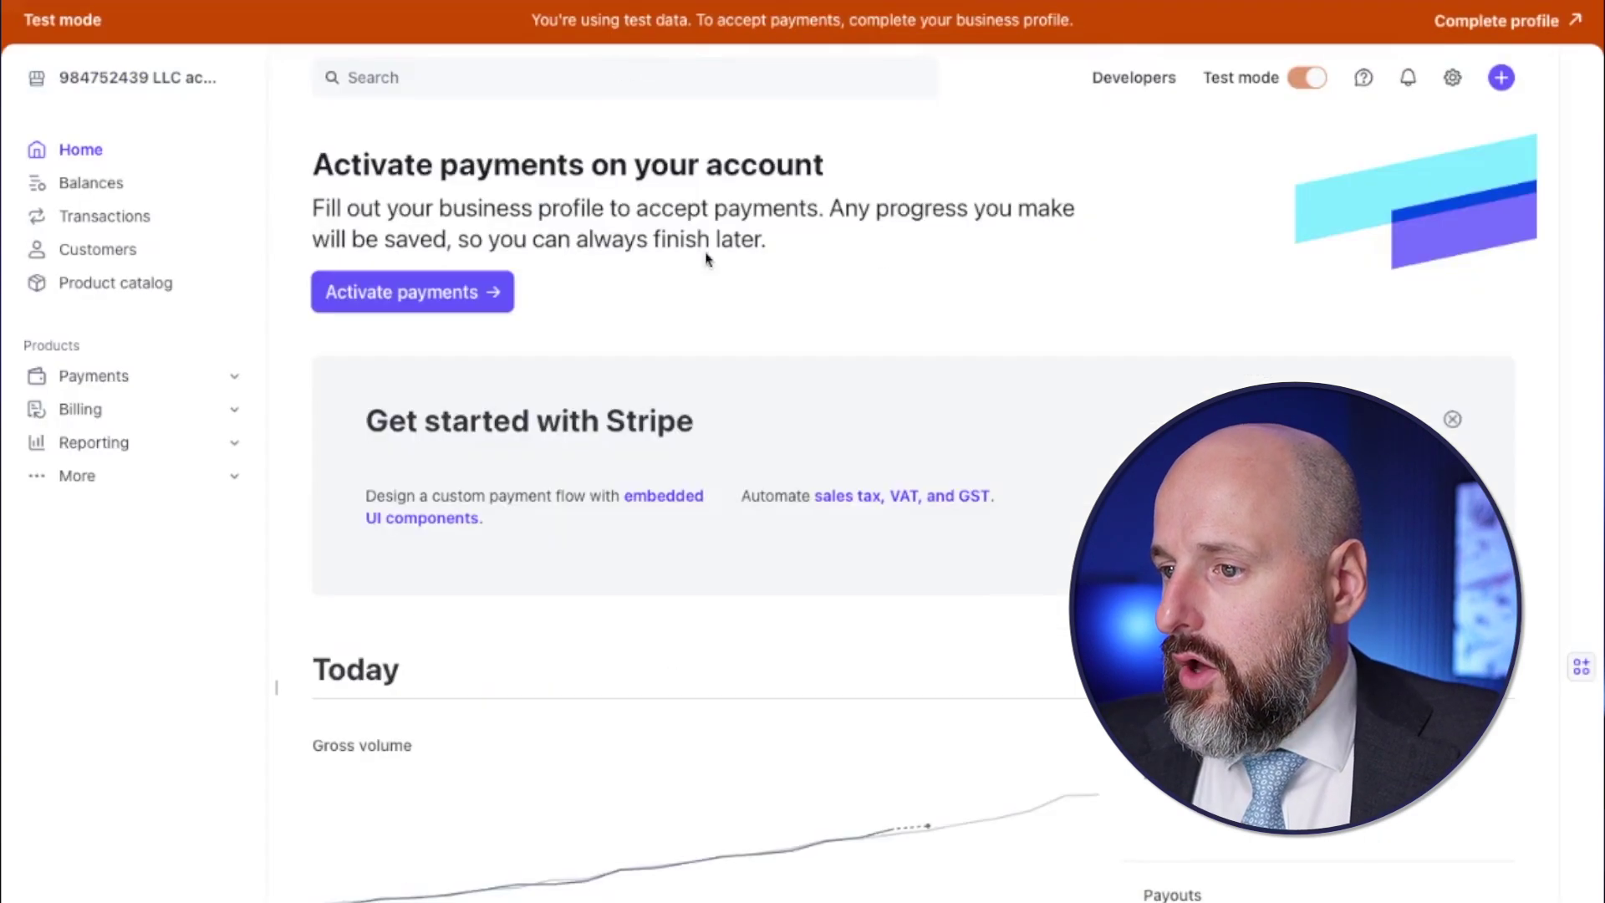
- Begin payment activation with business type Company and structure Single-member LLC
{"action": "left_click", "coordinate": [1503, 29]}
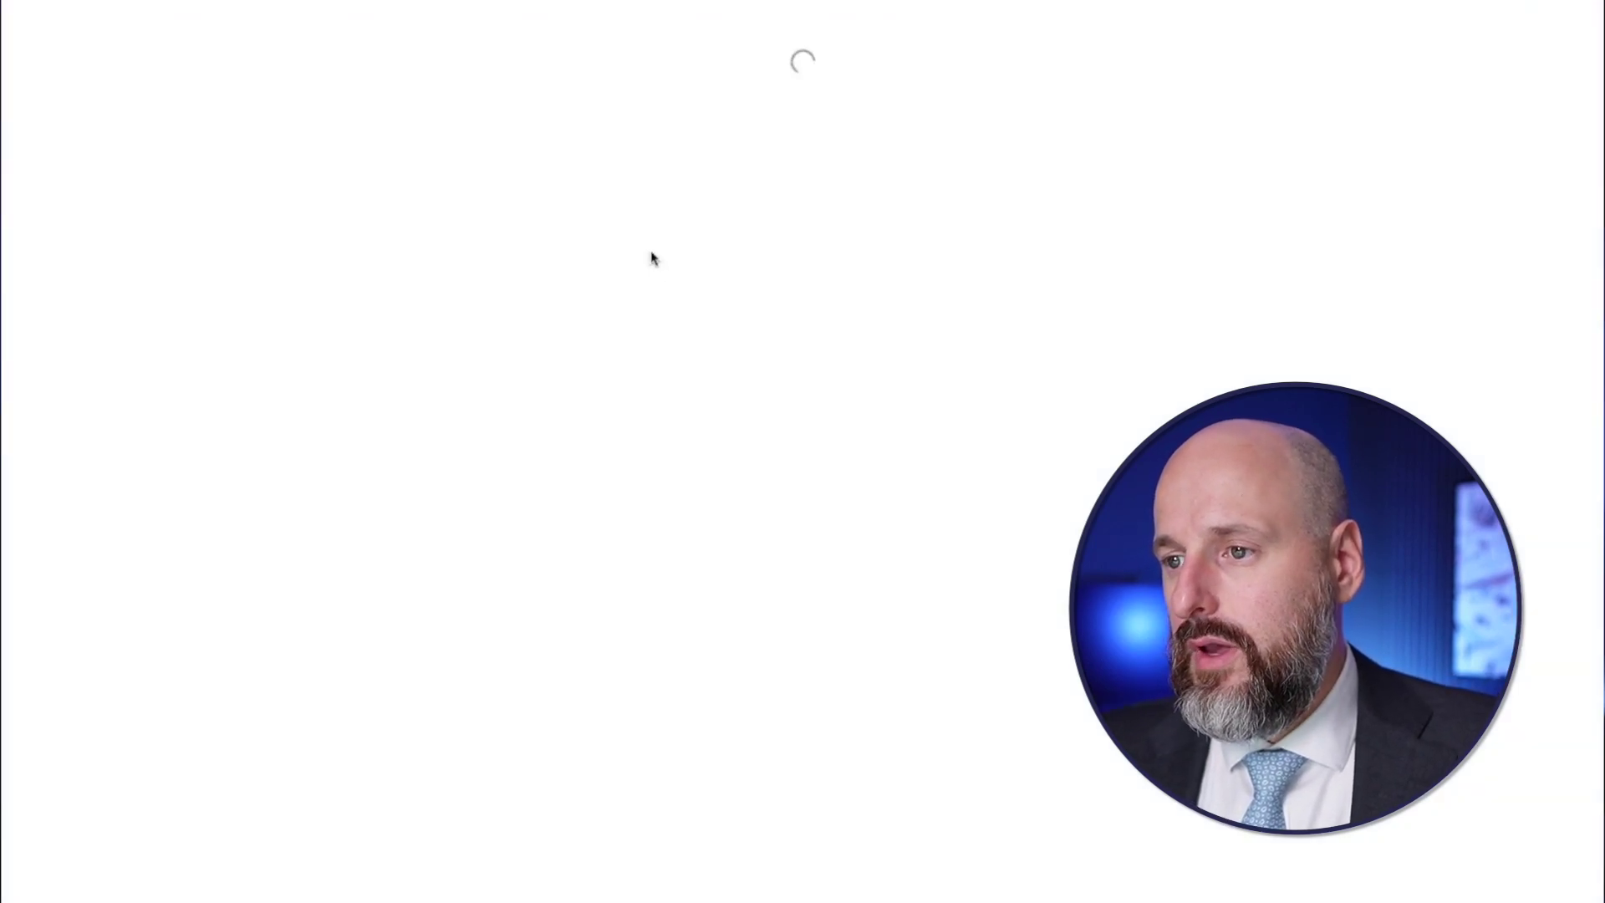
{"action": "left_click", "coordinate": [432, 397]}
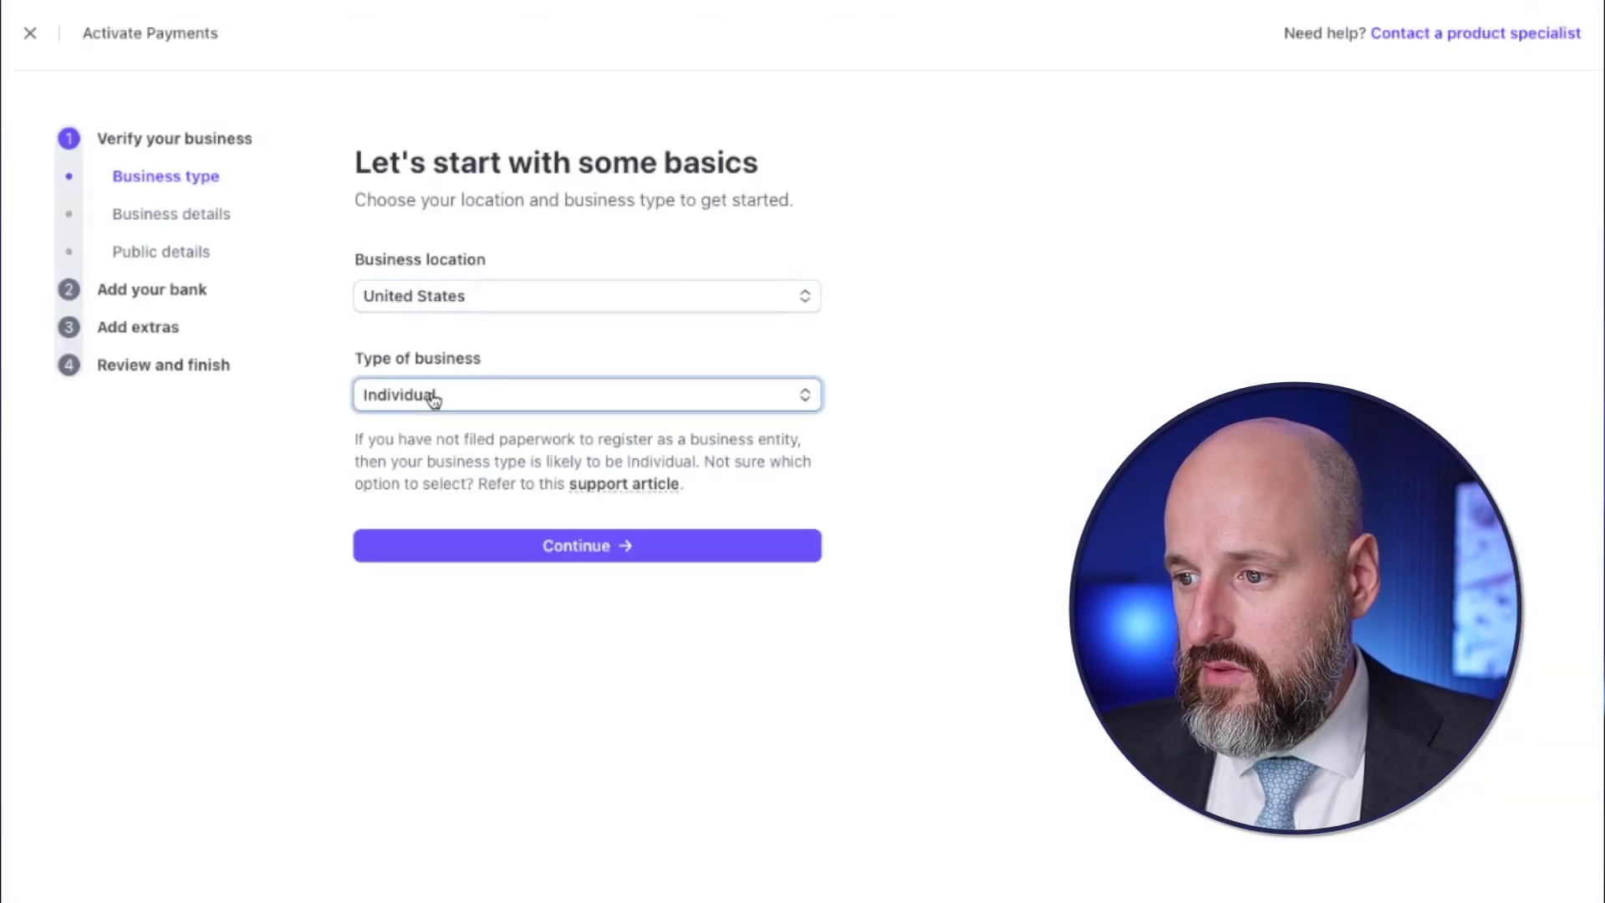
{"action": "left_click", "coordinate": [419, 444]}
{"action": "left_click", "coordinate": [424, 587]}
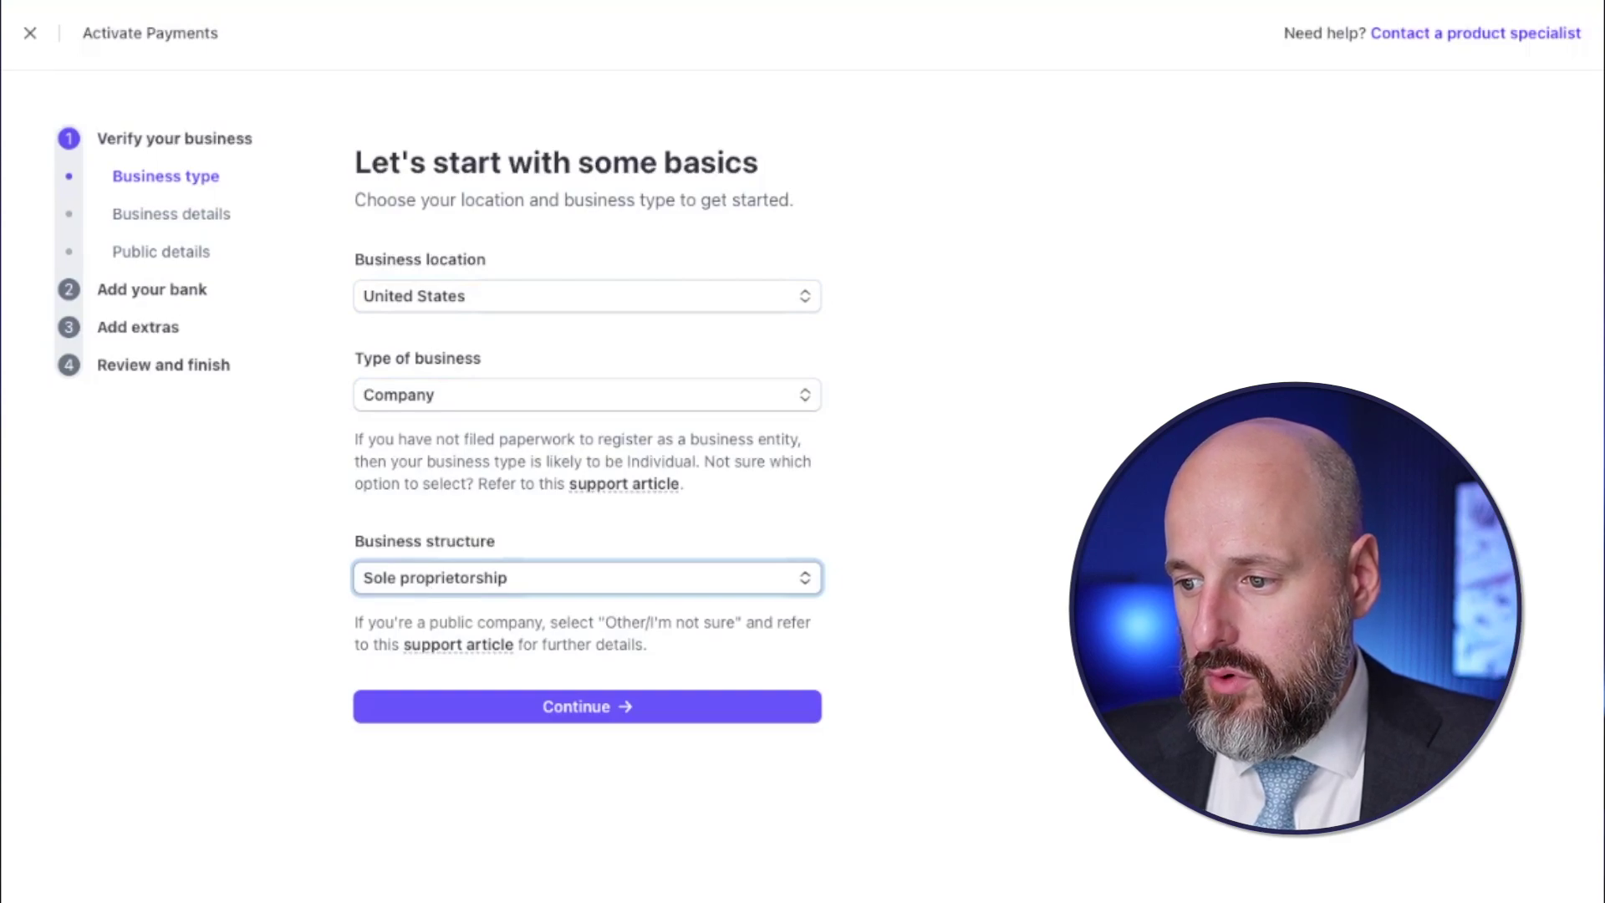
{"action": "key", "text": "Down"}
- Enter the legal business name, the EIN and the business address
{"action": "left_click", "coordinate": [505, 711]}
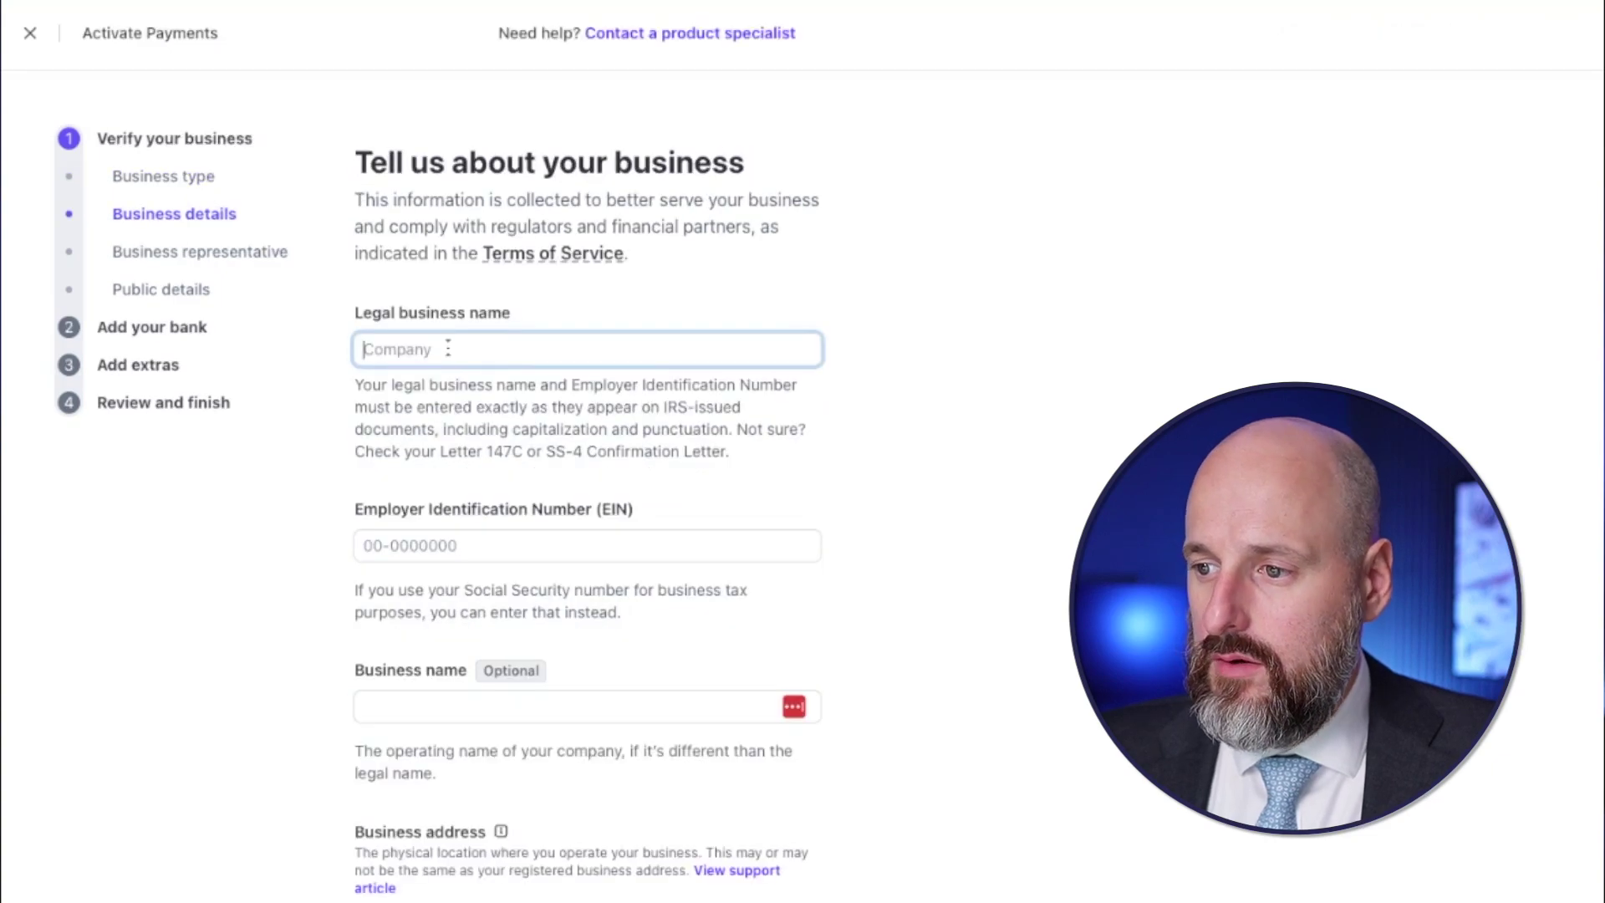
{"action": "key", "text": "Tab"}
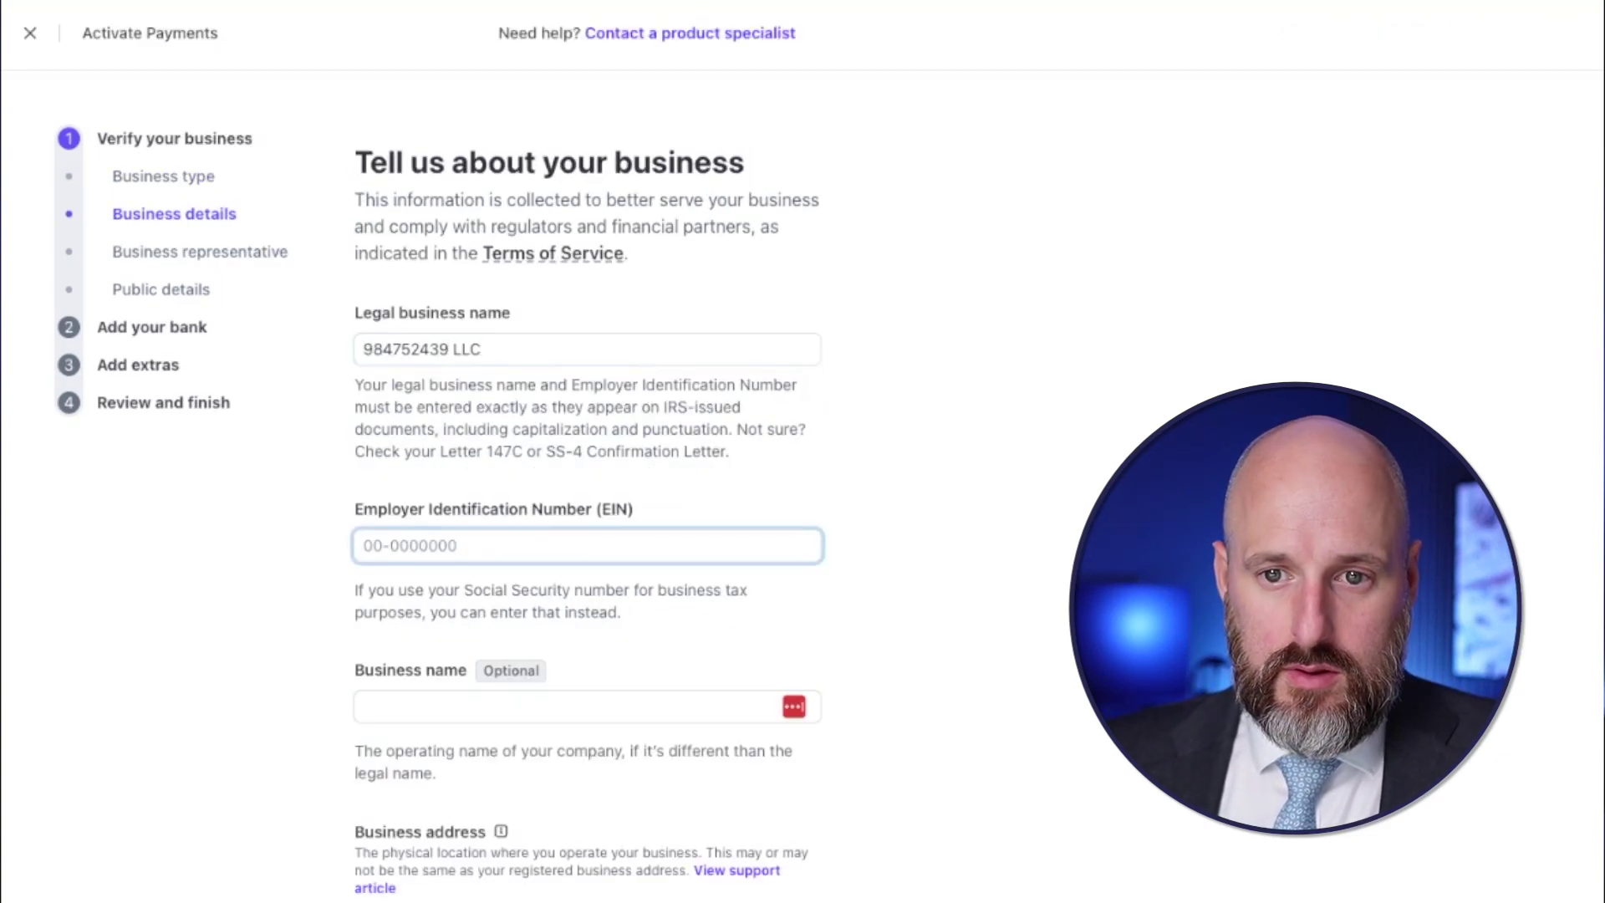
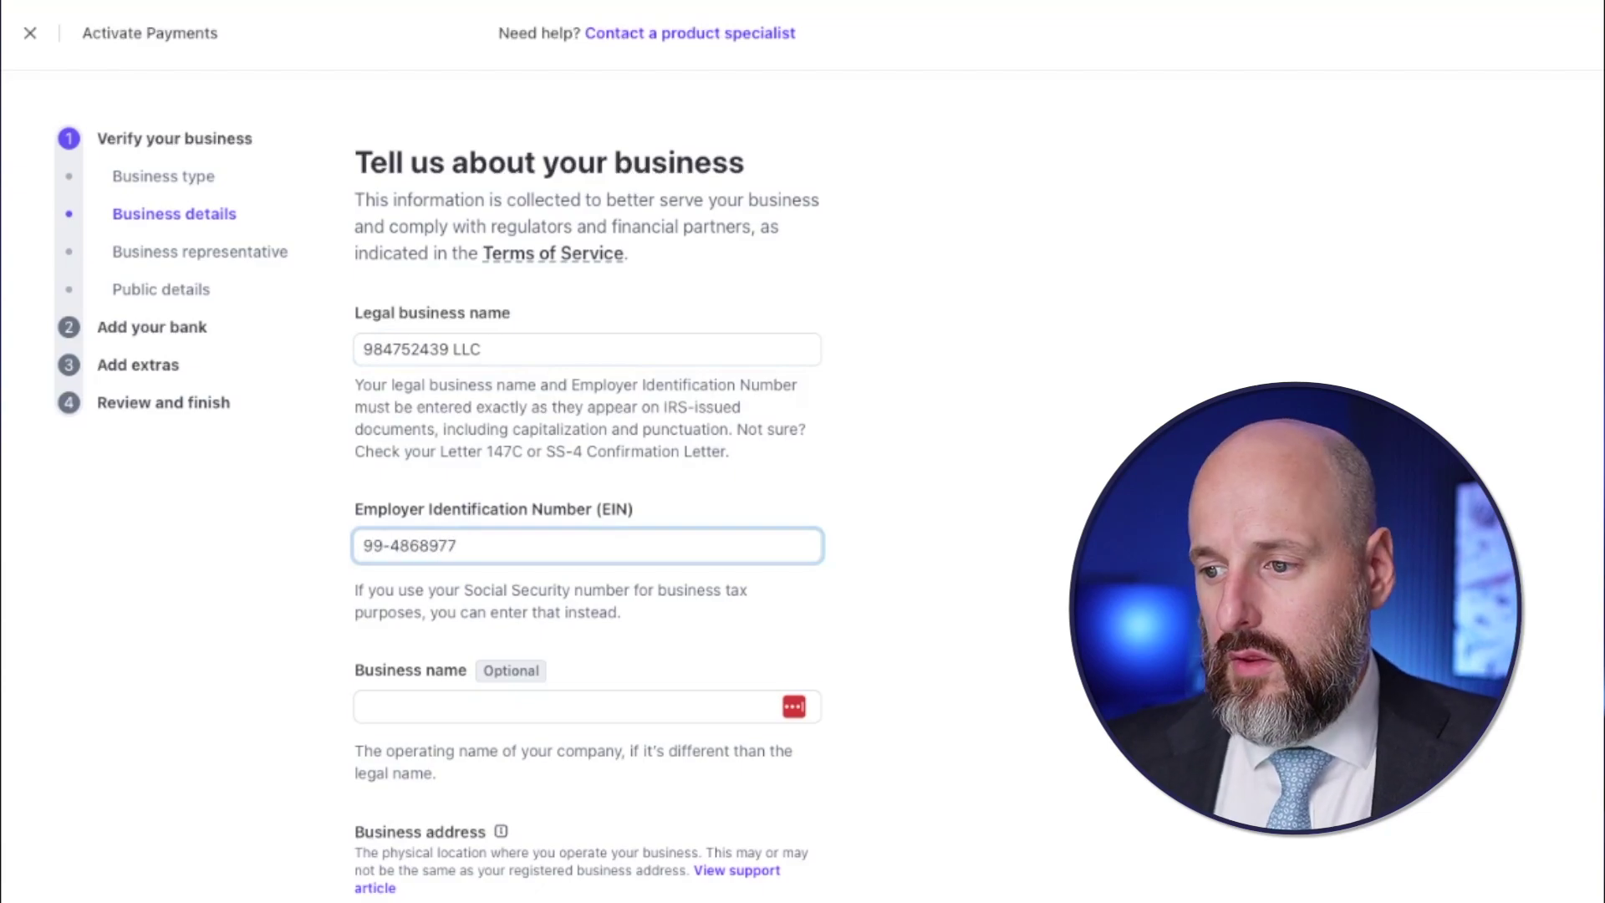
{"action": "scroll", "coordinate": [501, 418], "scroll_direction": "down", "scroll_amount": 5}
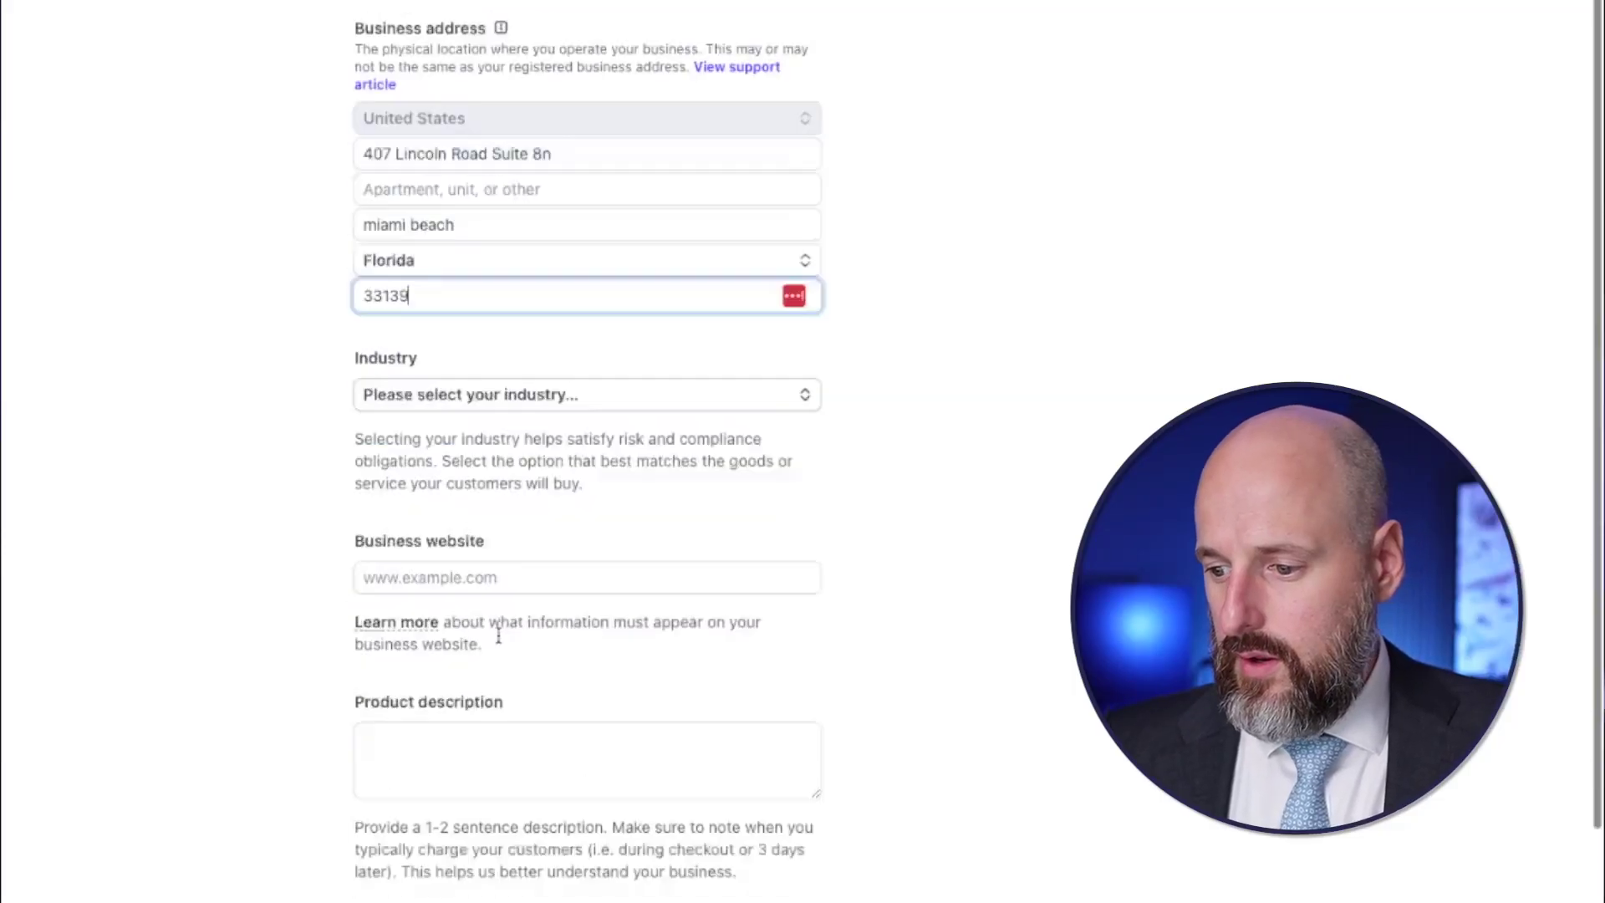
{"action": "scroll", "coordinate": [493, 502], "scroll_direction": "down", "scroll_amount": 2}
- Search the industry list for 'account' and set Accounting, auditing, or tax prep
{"action": "left_click", "coordinate": [469, 287]}
{"action": "type", "text": "acc"}
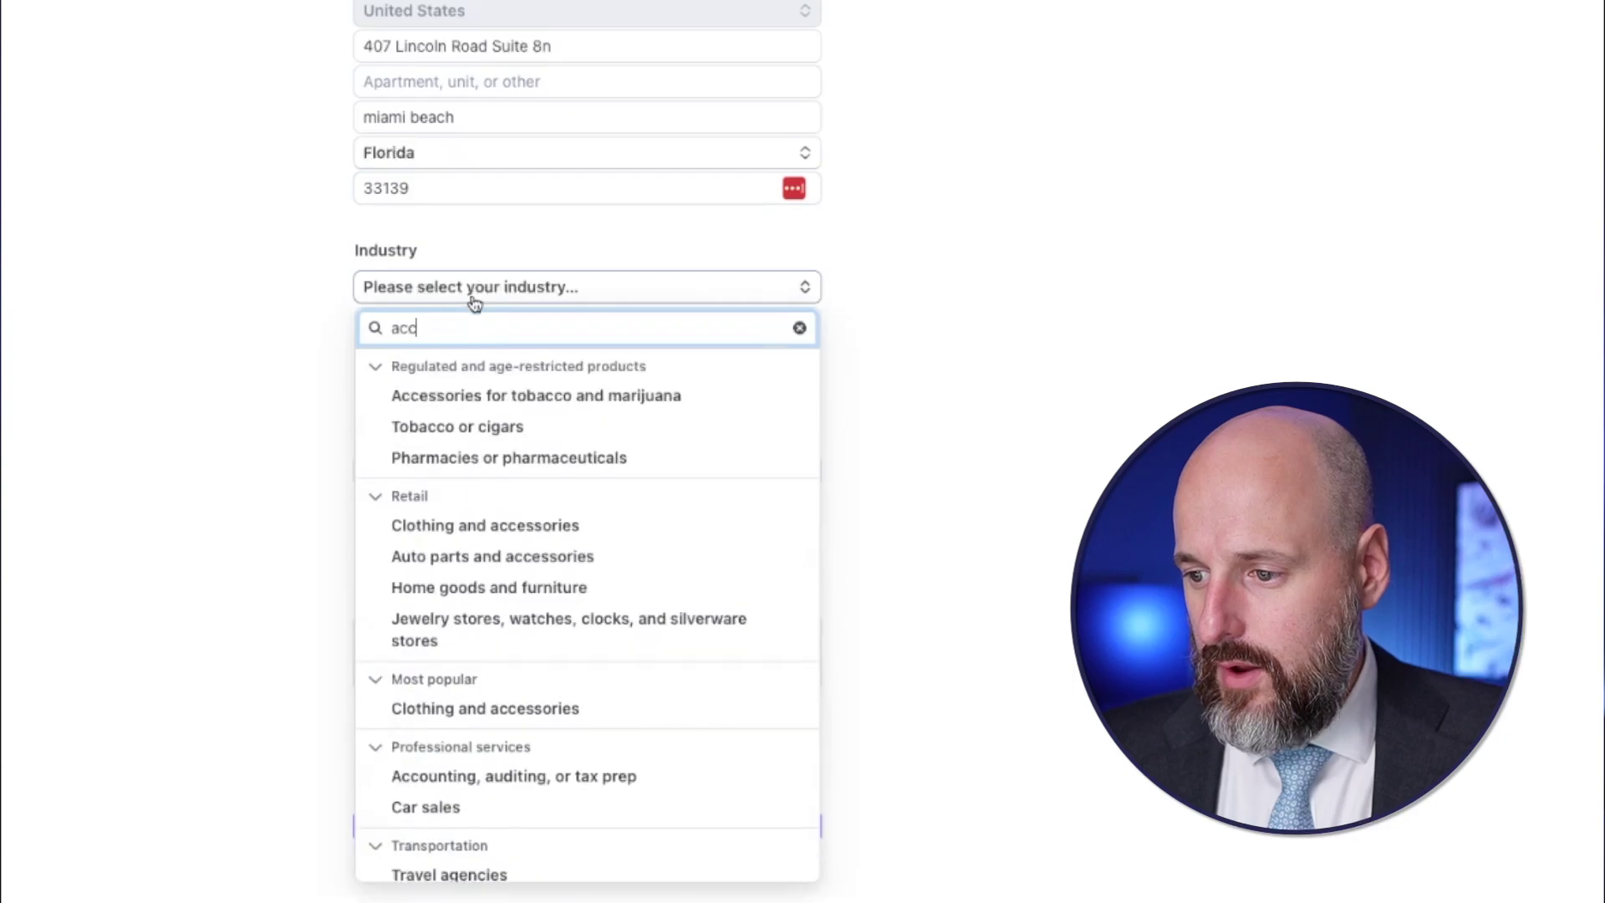
{"action": "type", "text": "ount"}
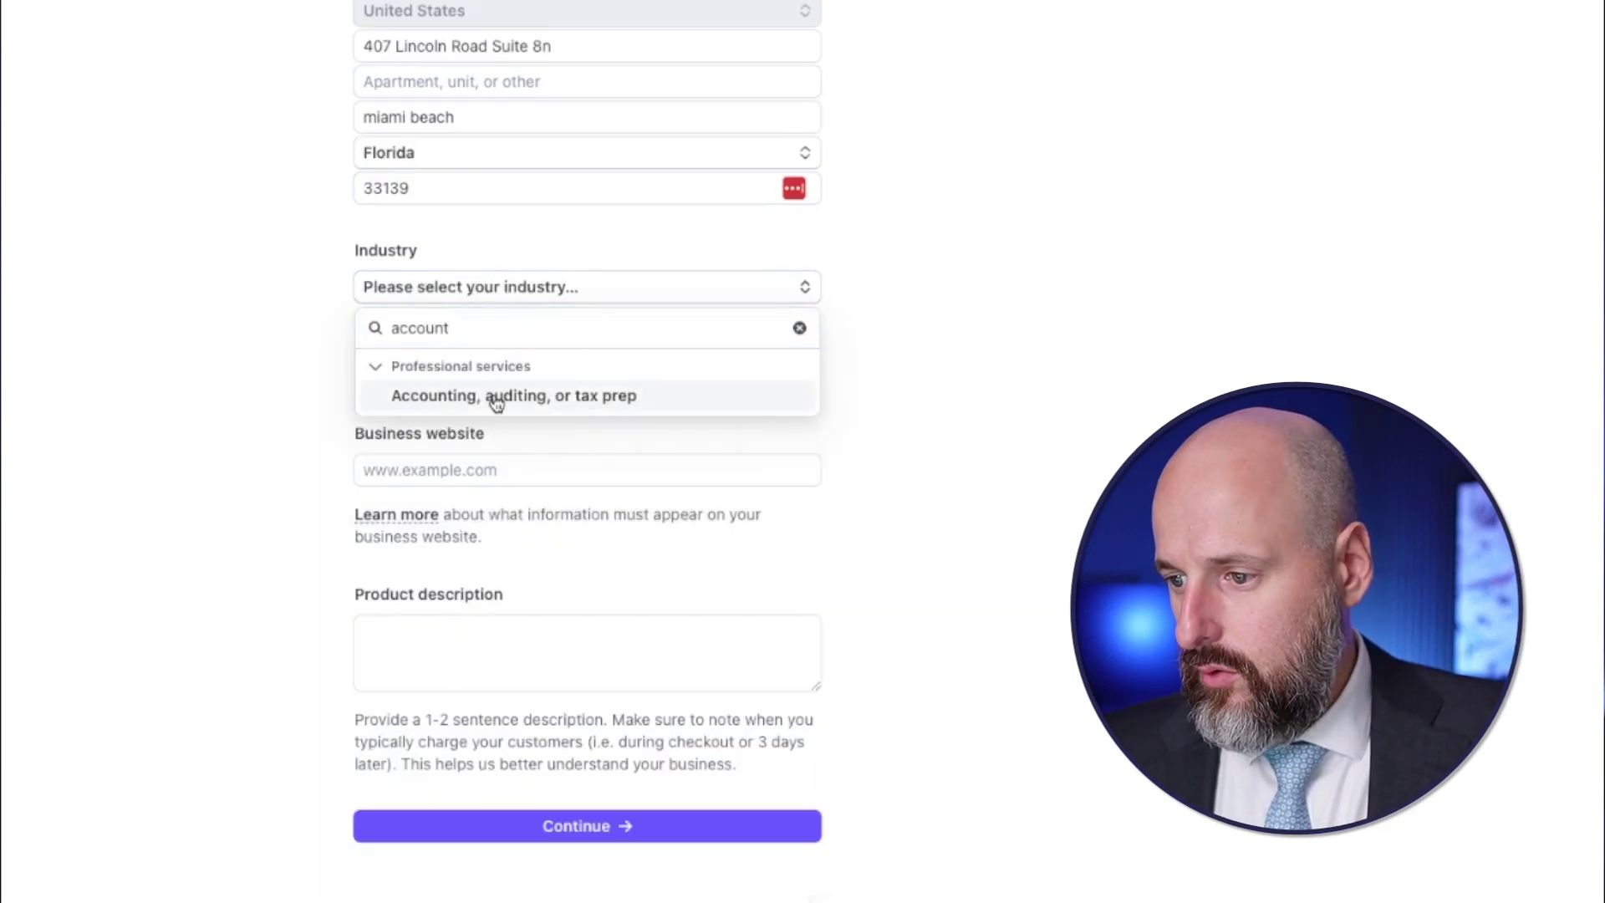
{"action": "left_click", "coordinate": [496, 397]}
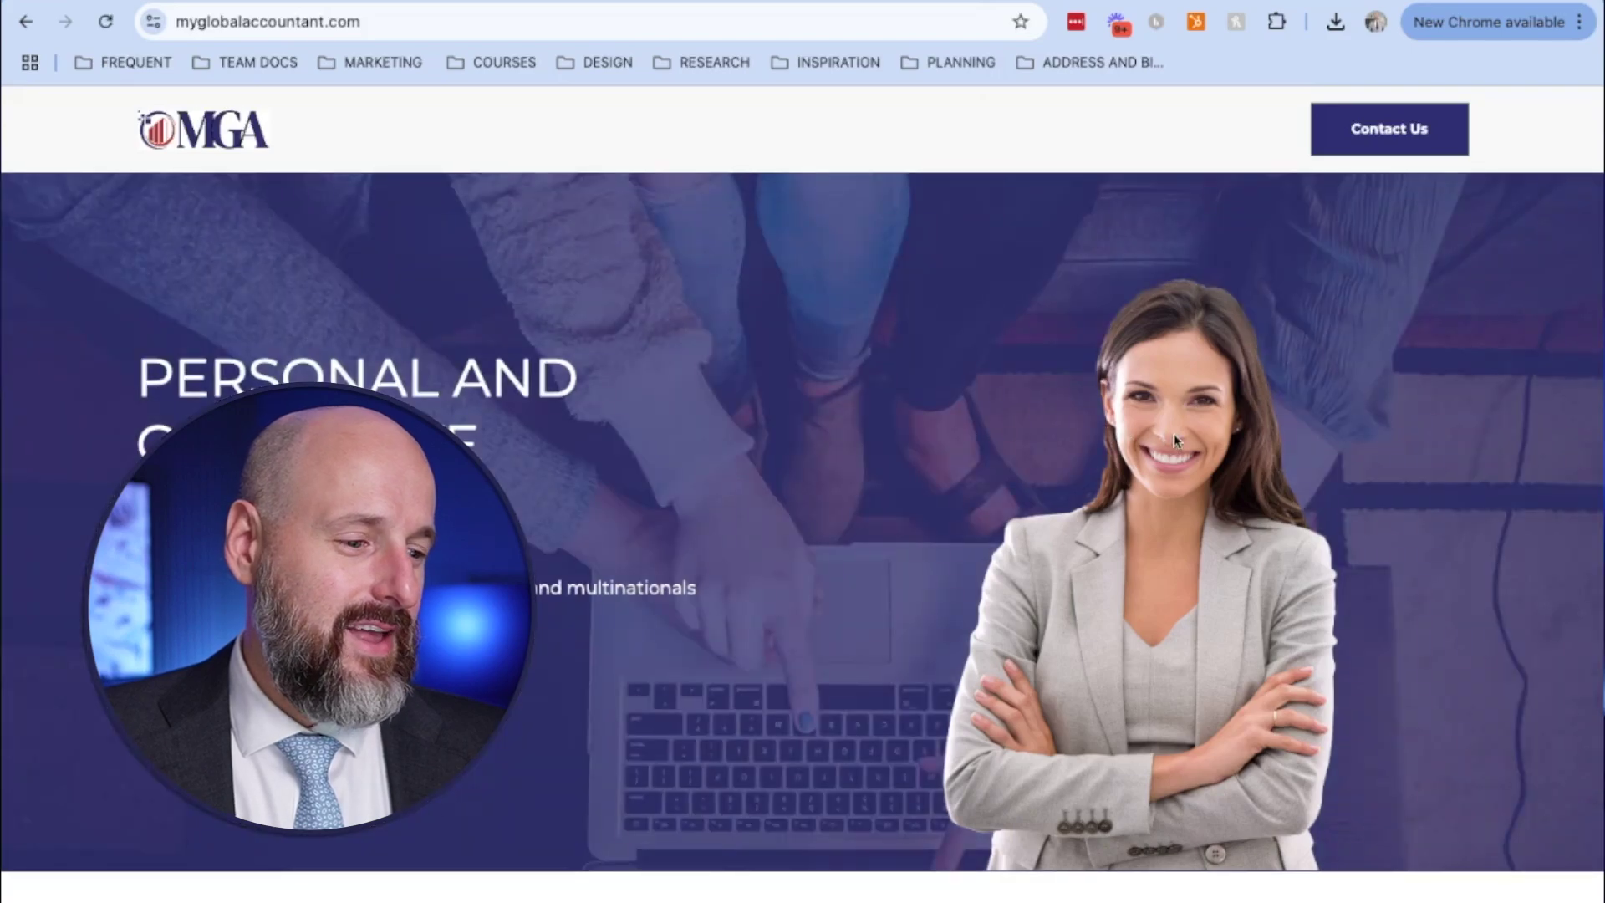
{"action": "scroll", "coordinate": [1175, 440], "scroll_direction": "down", "scroll_amount": 15}
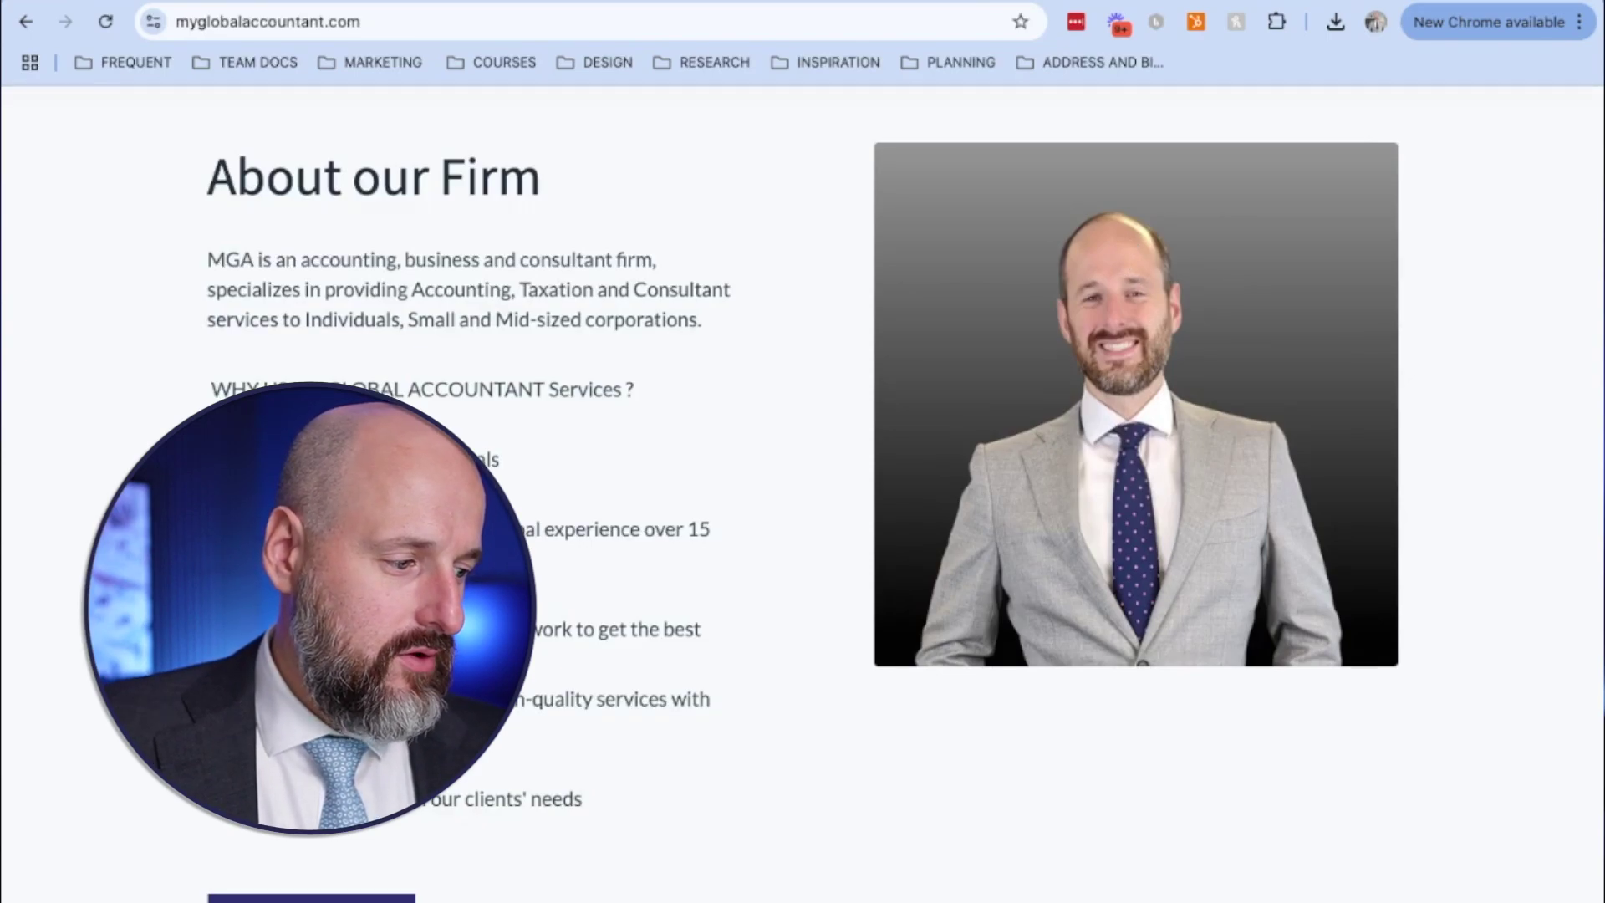
{"action": "key", "text": "Home"}
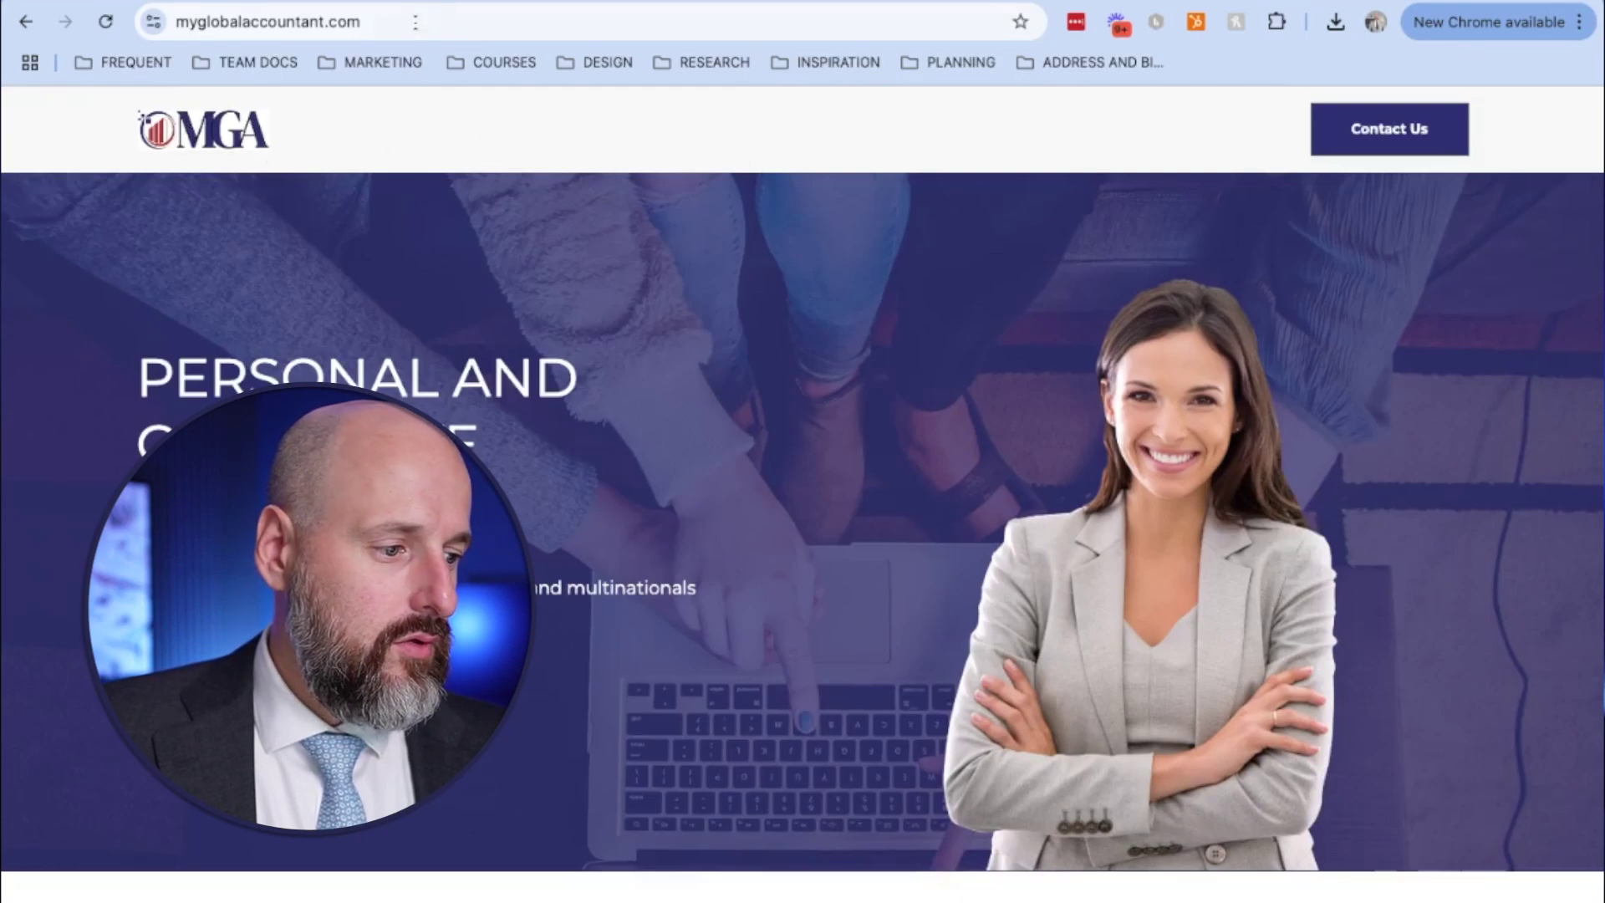
{"action": "left_click", "coordinate": [373, 31]}
{"action": "key", "text": "ctrl+a"}
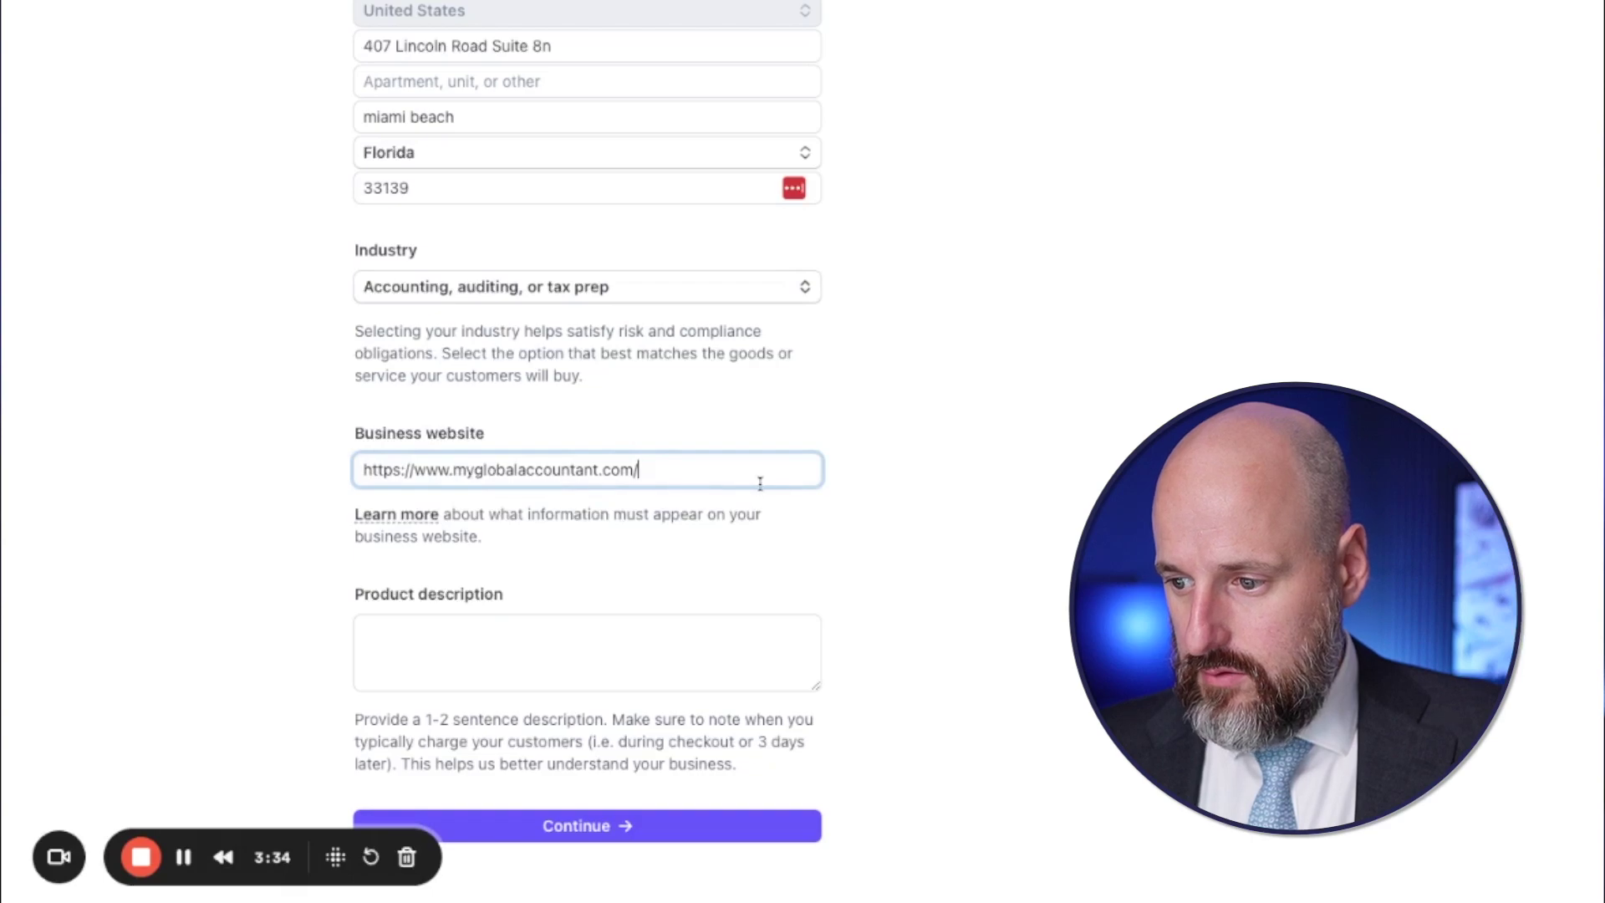
- Describe prepaid invoiced consultations with a 100% satisfaction guarantee, refunds, and monthly accounting services
{"action": "left_click", "coordinate": [591, 618]}
{"action": "type", "text": "I consultations. We send out invoices"}
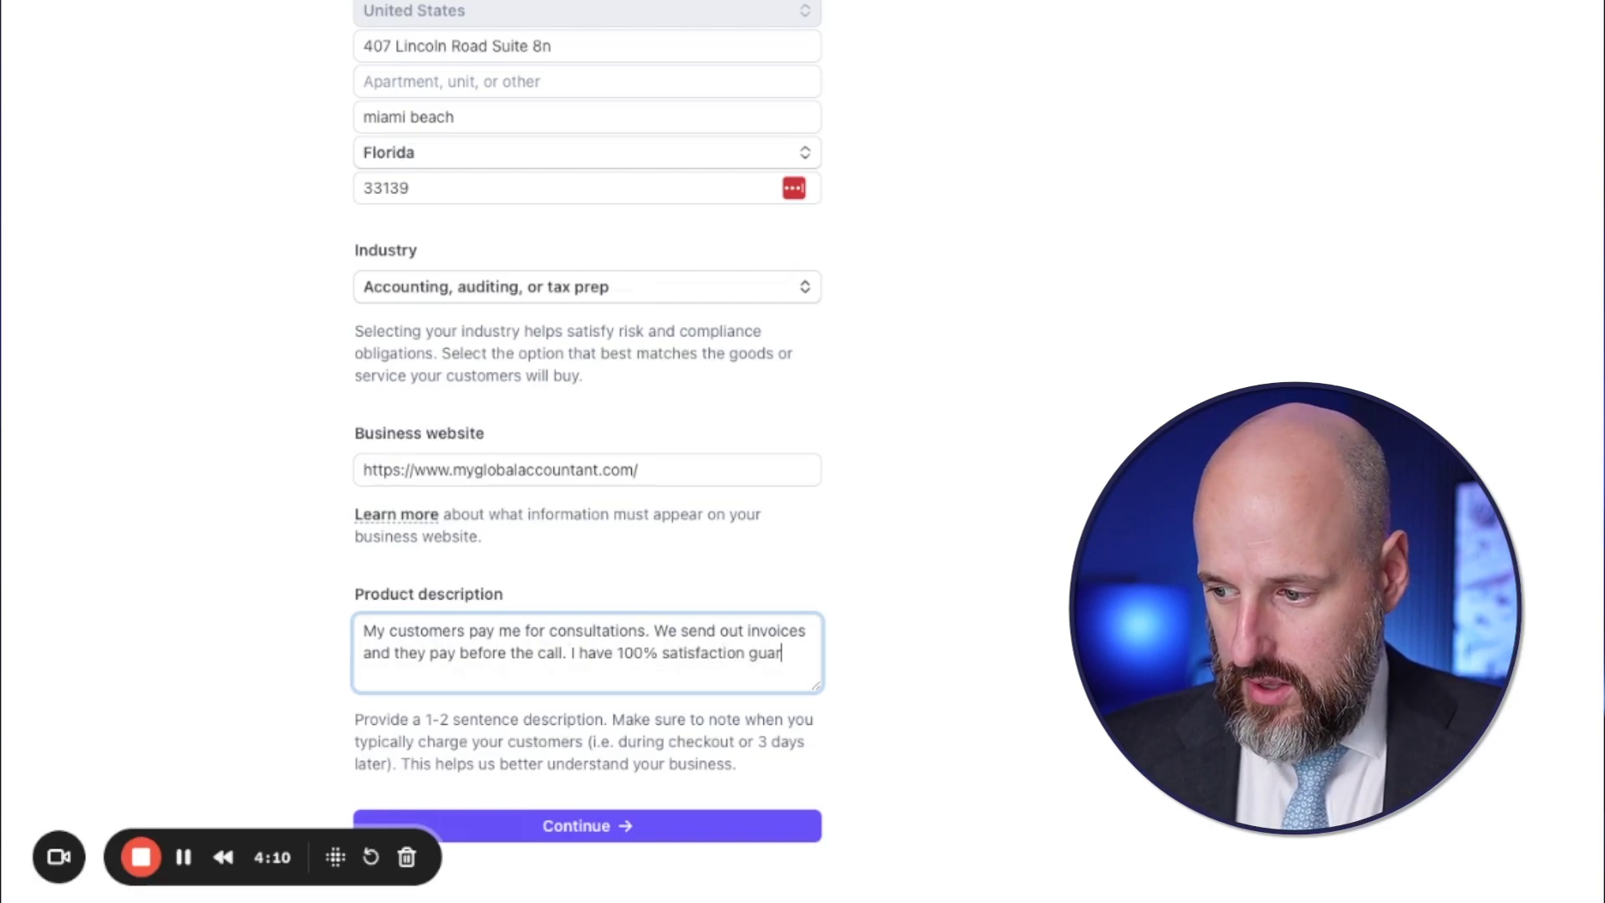
{"action": "type", "text": "ees"}
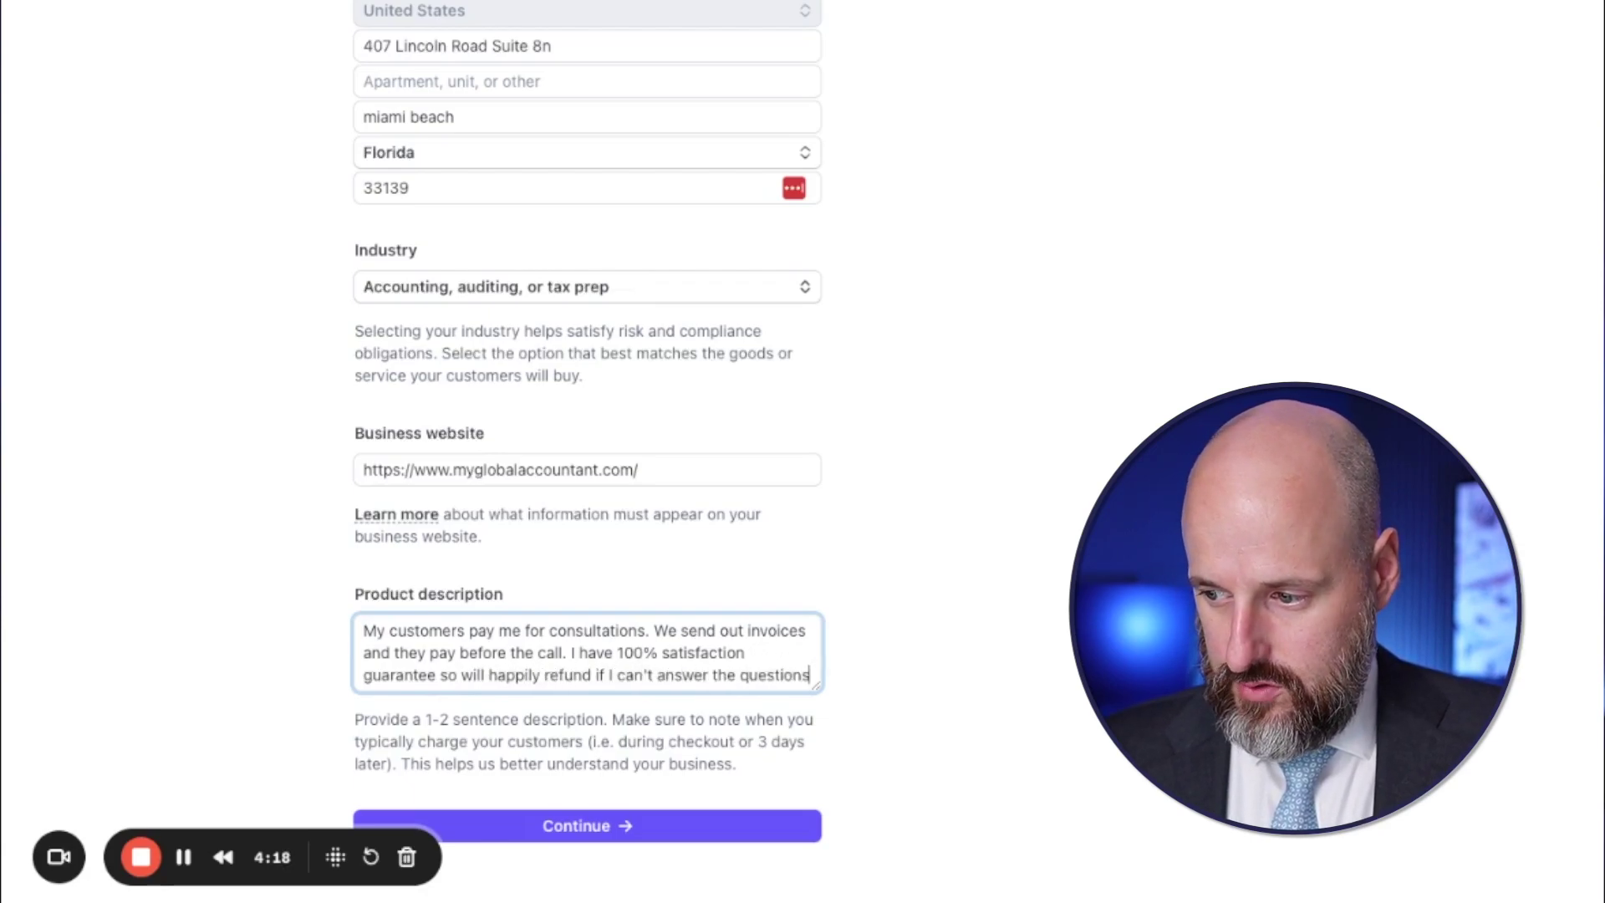
{"action": "type", "text": ". Additionally we do monthly ac"}
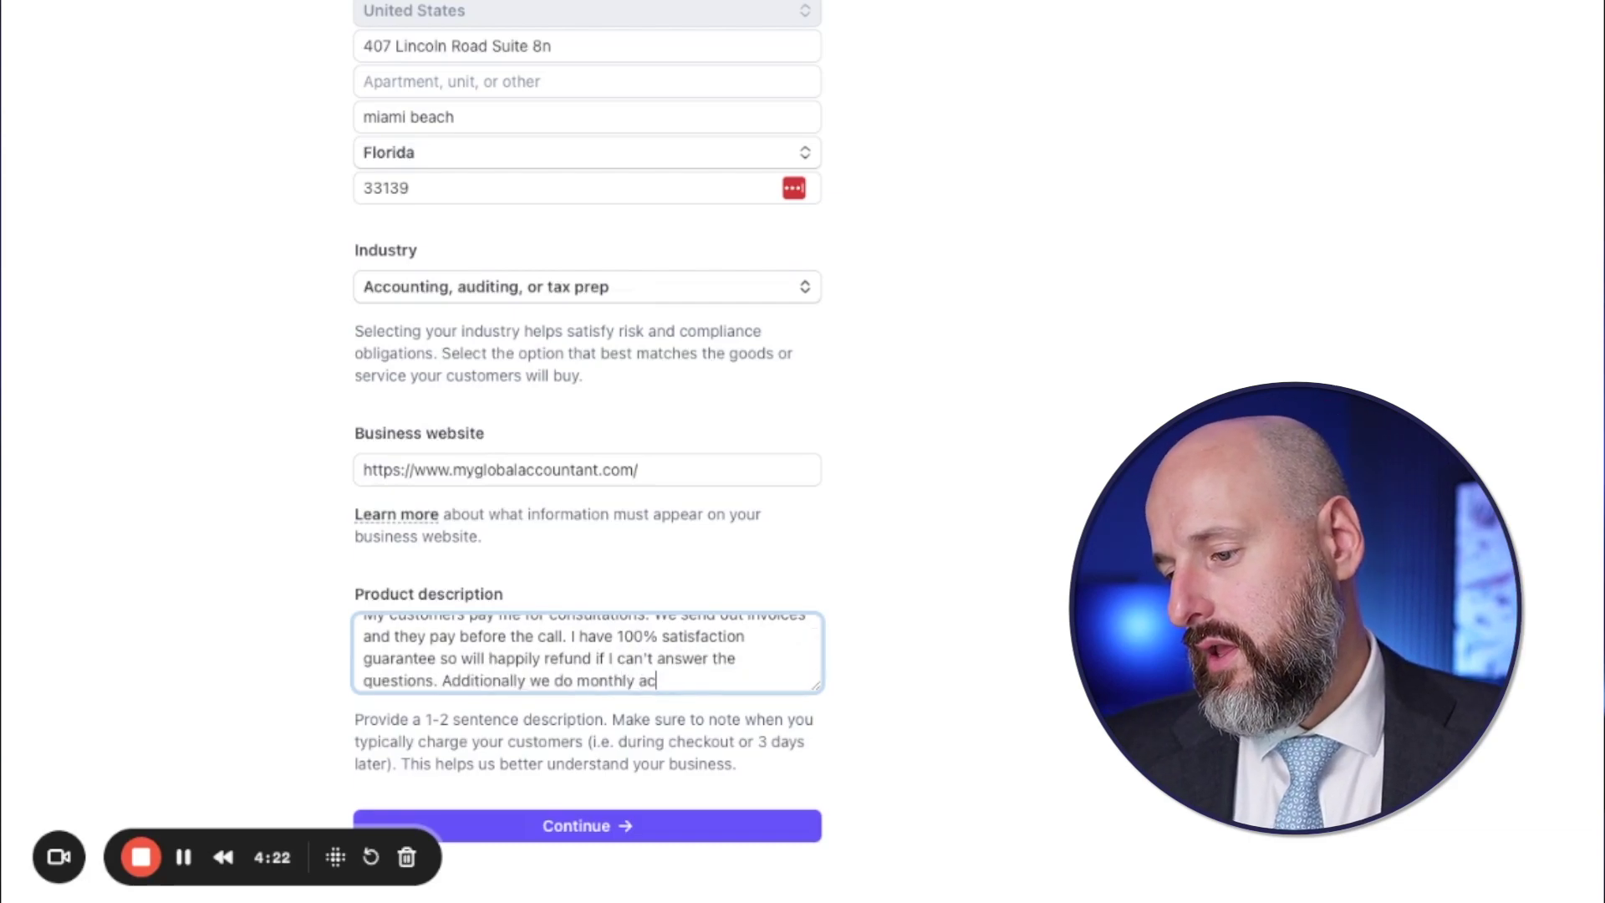
{"action": "type", "text": "counting services."}
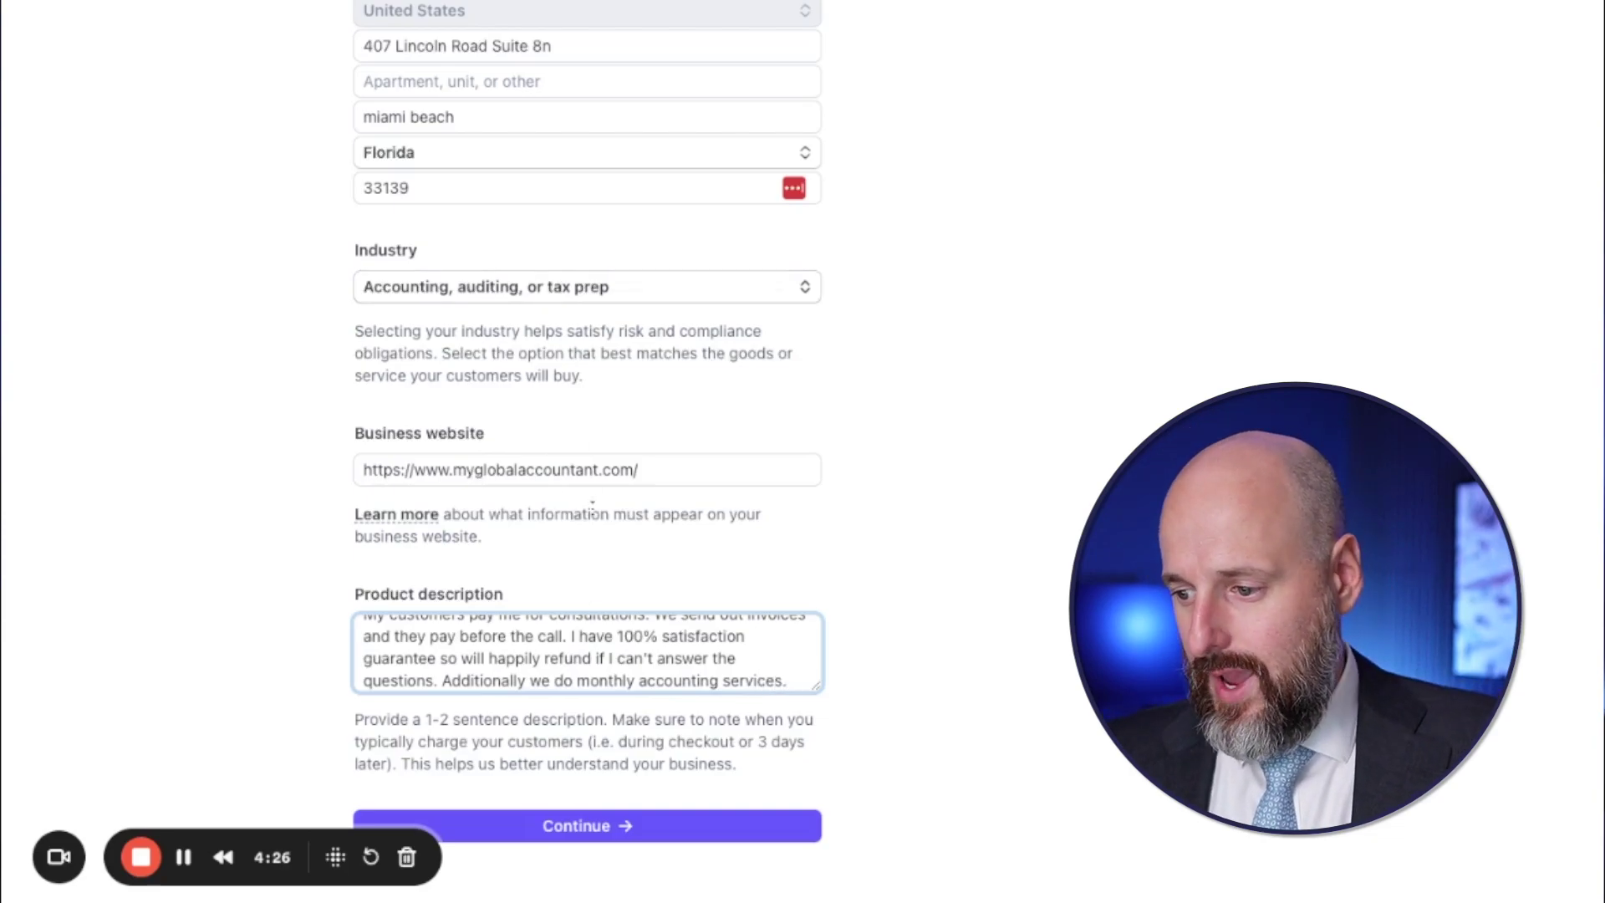
{"action": "type", "text": " Those "}
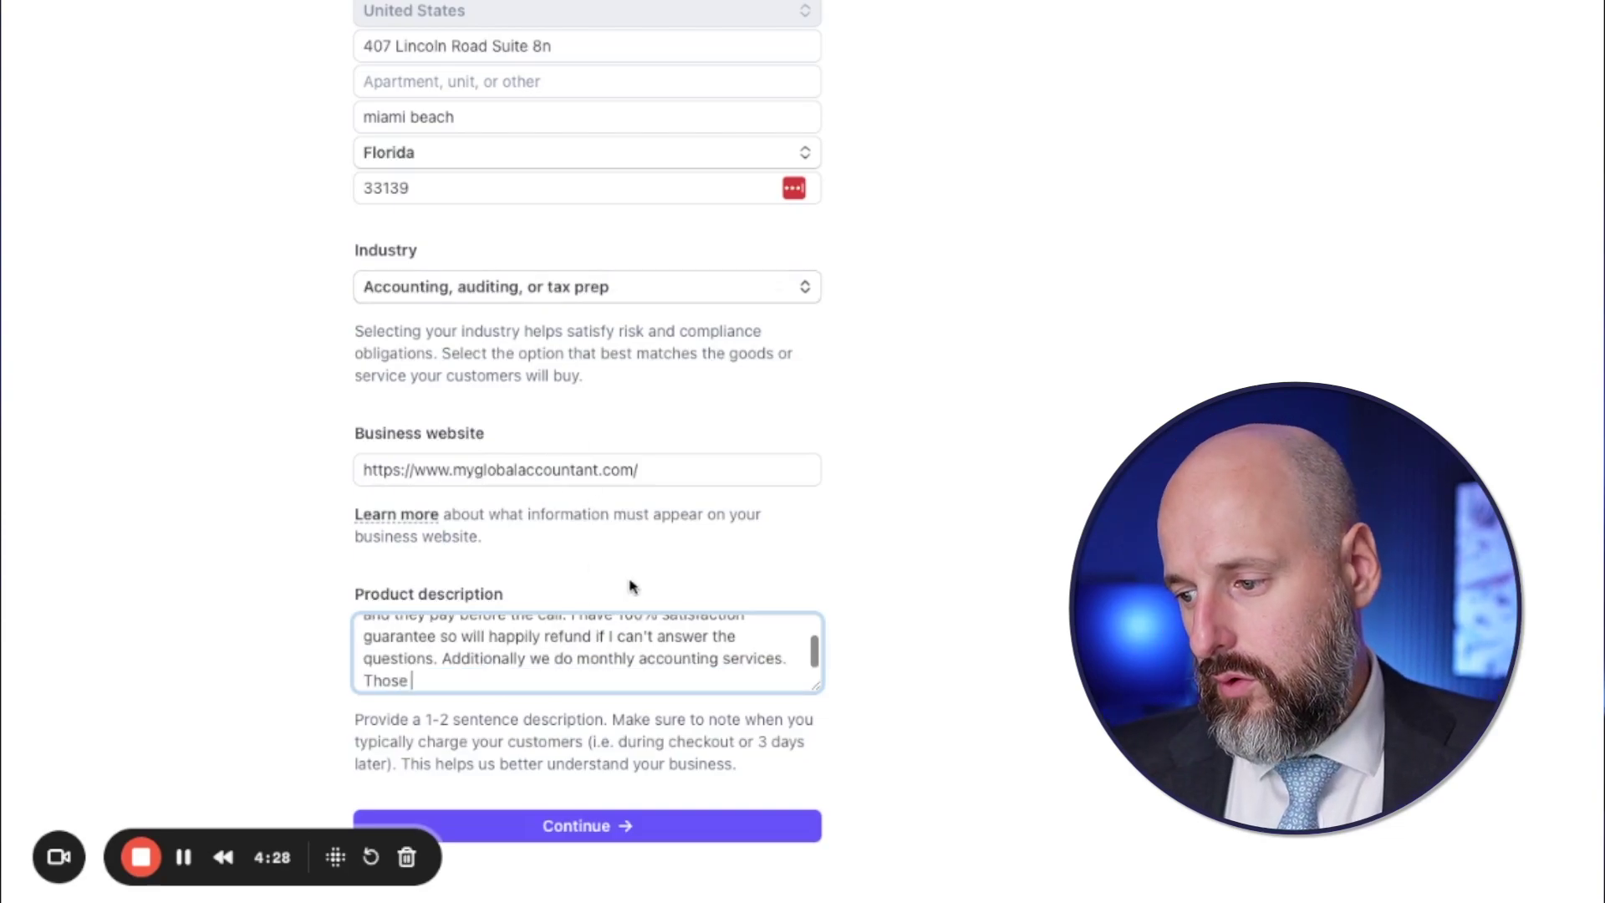
{"action": "type", "text": "are billed ona"}
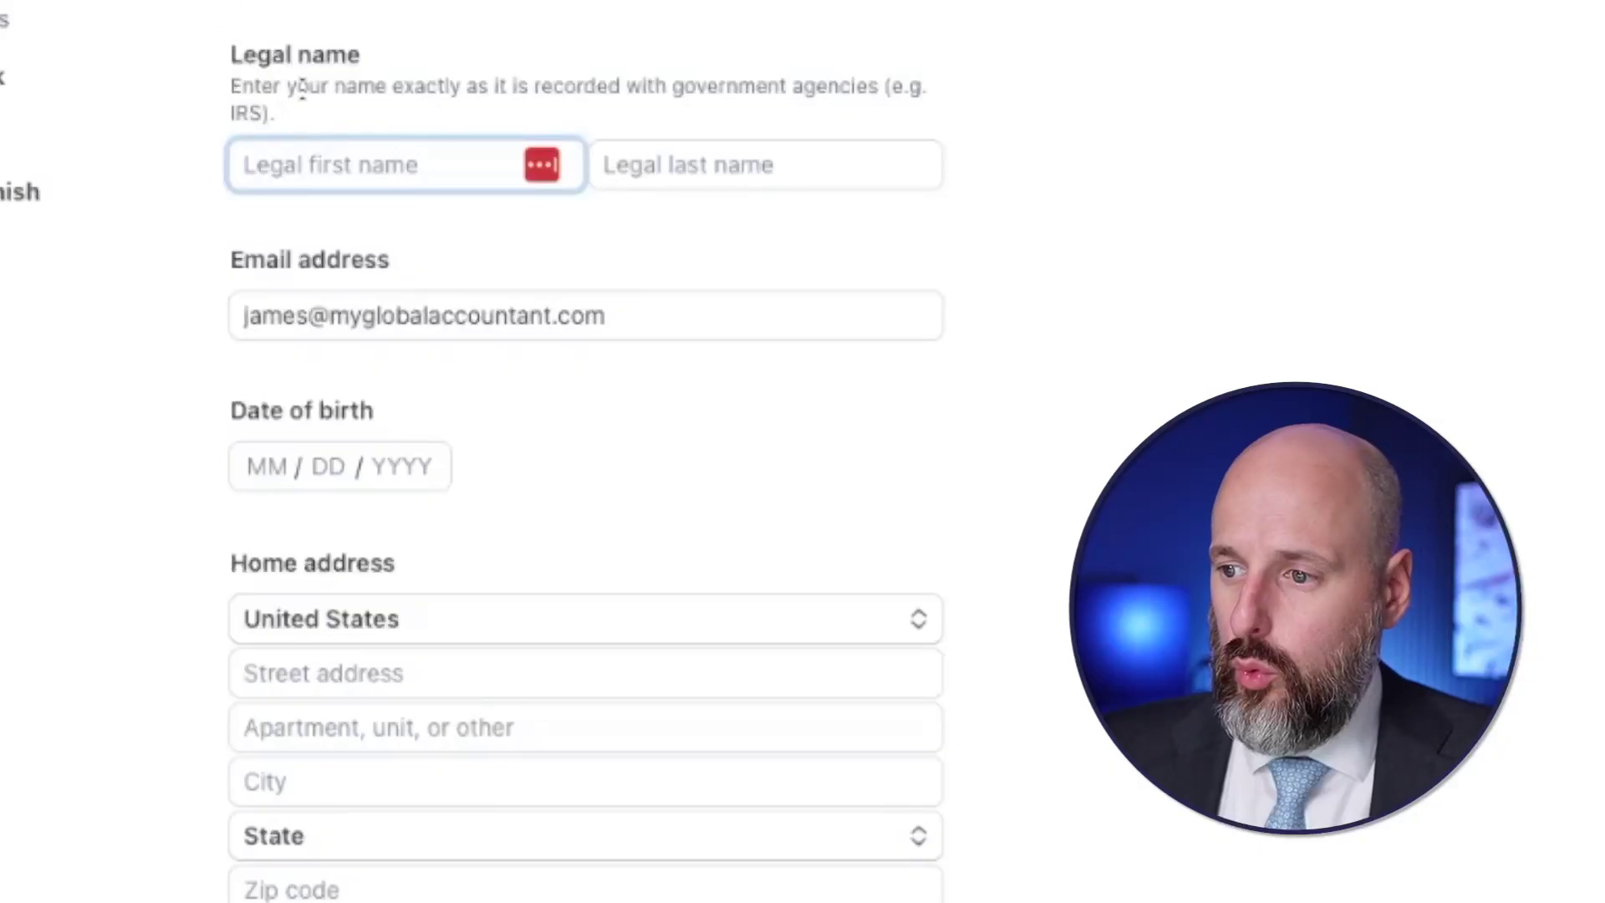
- Enter the representative's legal first and last name
{"action": "key", "text": "Tab"}
{"action": "key", "text": "Tab"}
{"action": "key", "text": "Tab"}
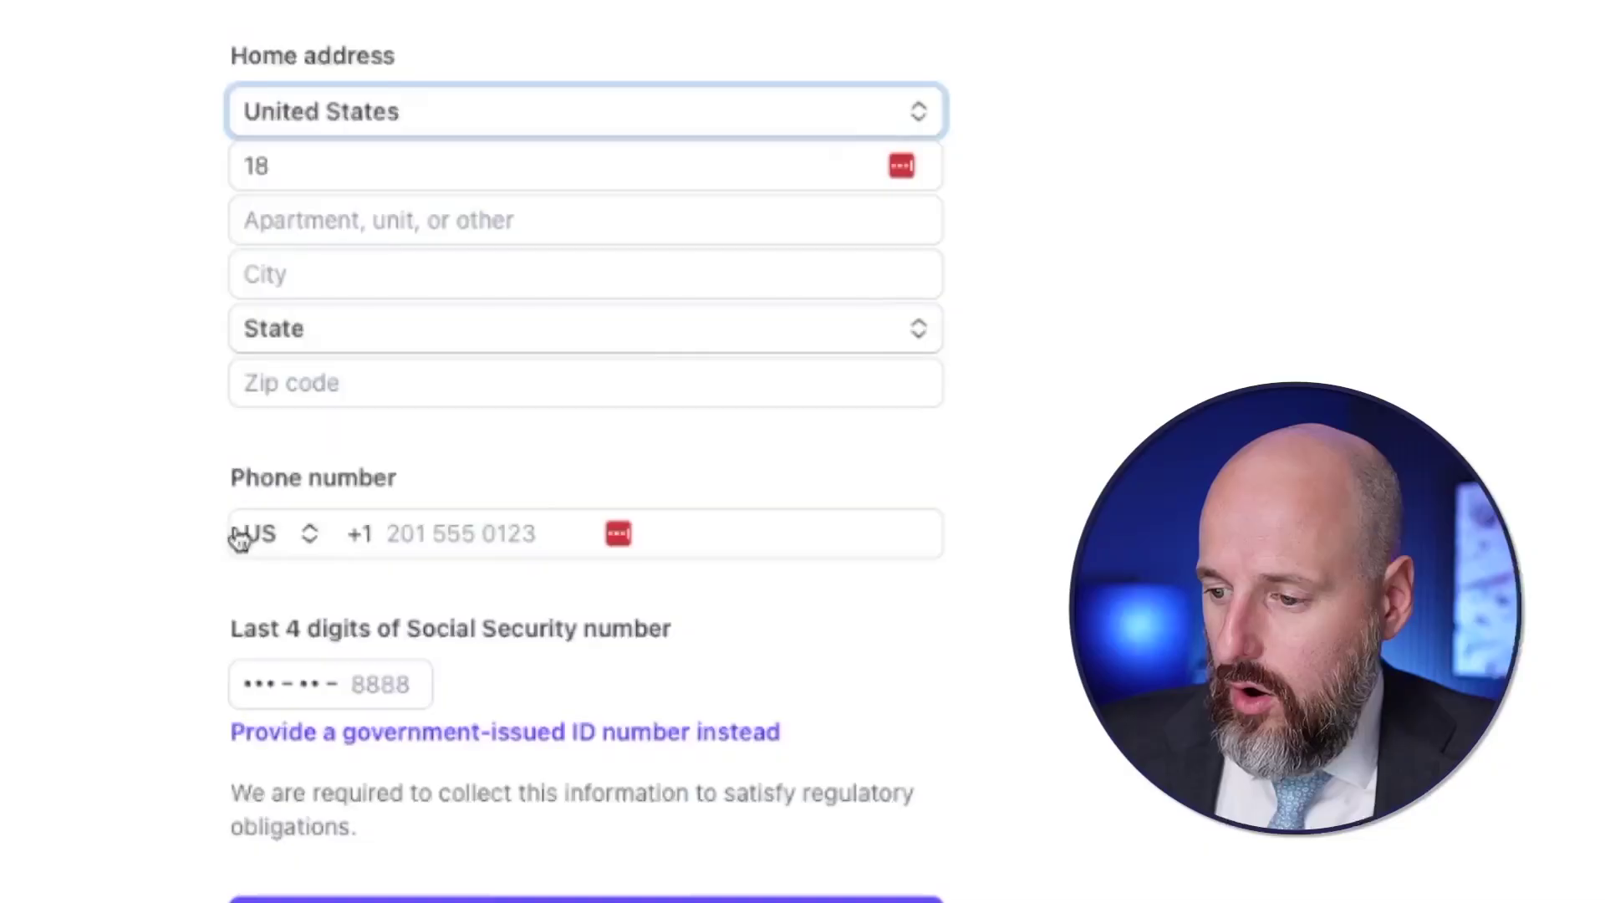
- Fill in the representative's phone number and full Social Security number
{"action": "left_click", "coordinate": [247, 537]}
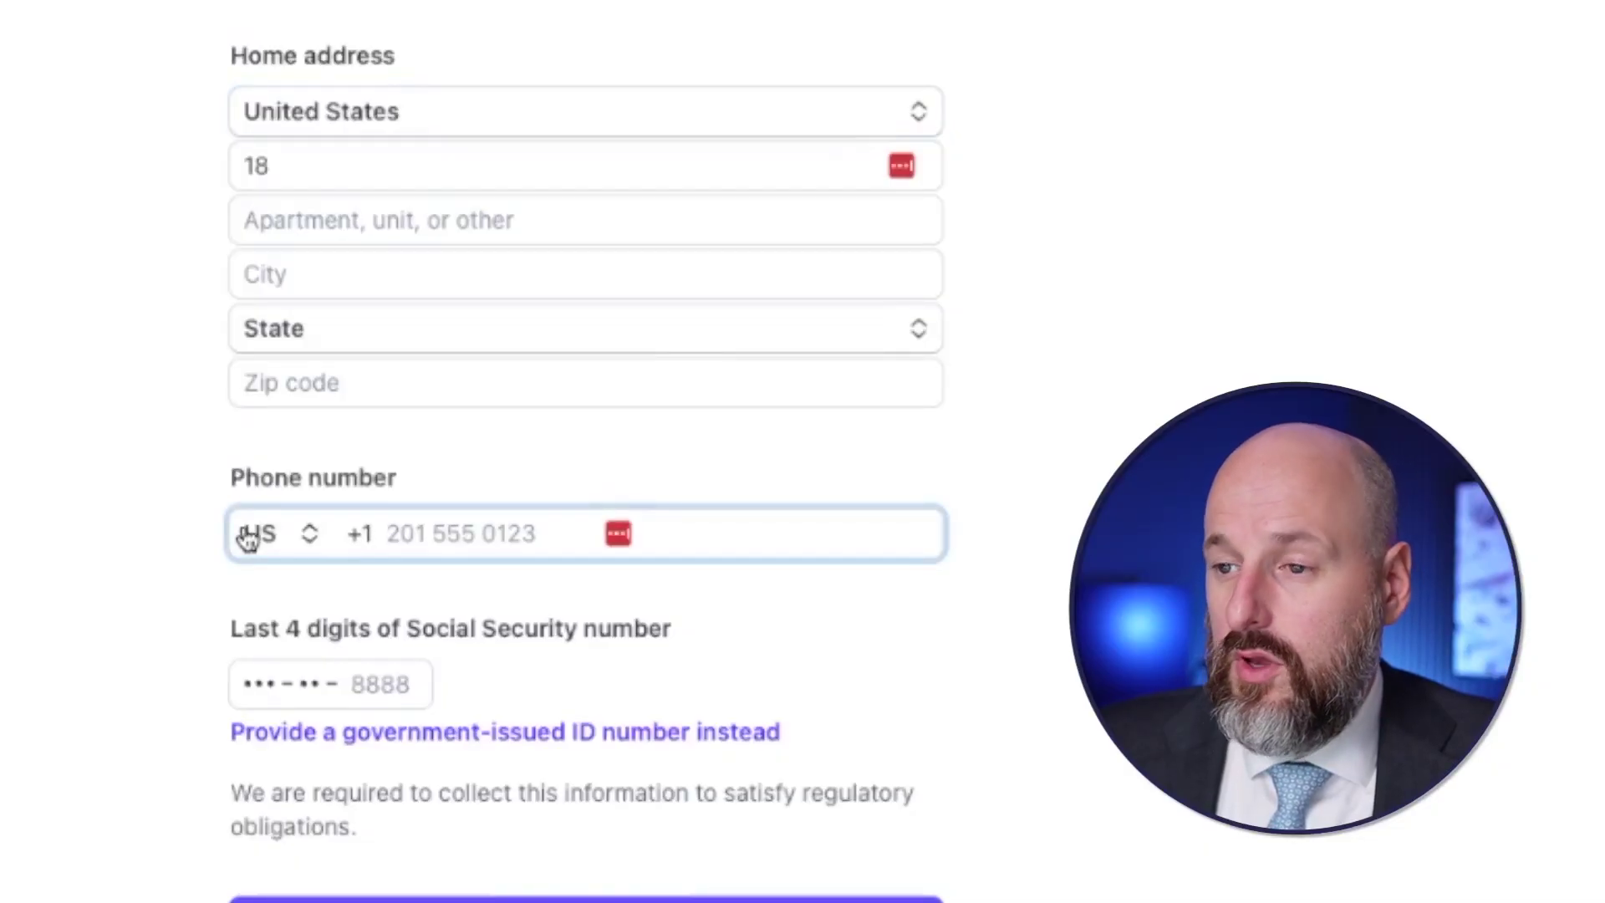
{"action": "key", "text": "shift+Tab"}
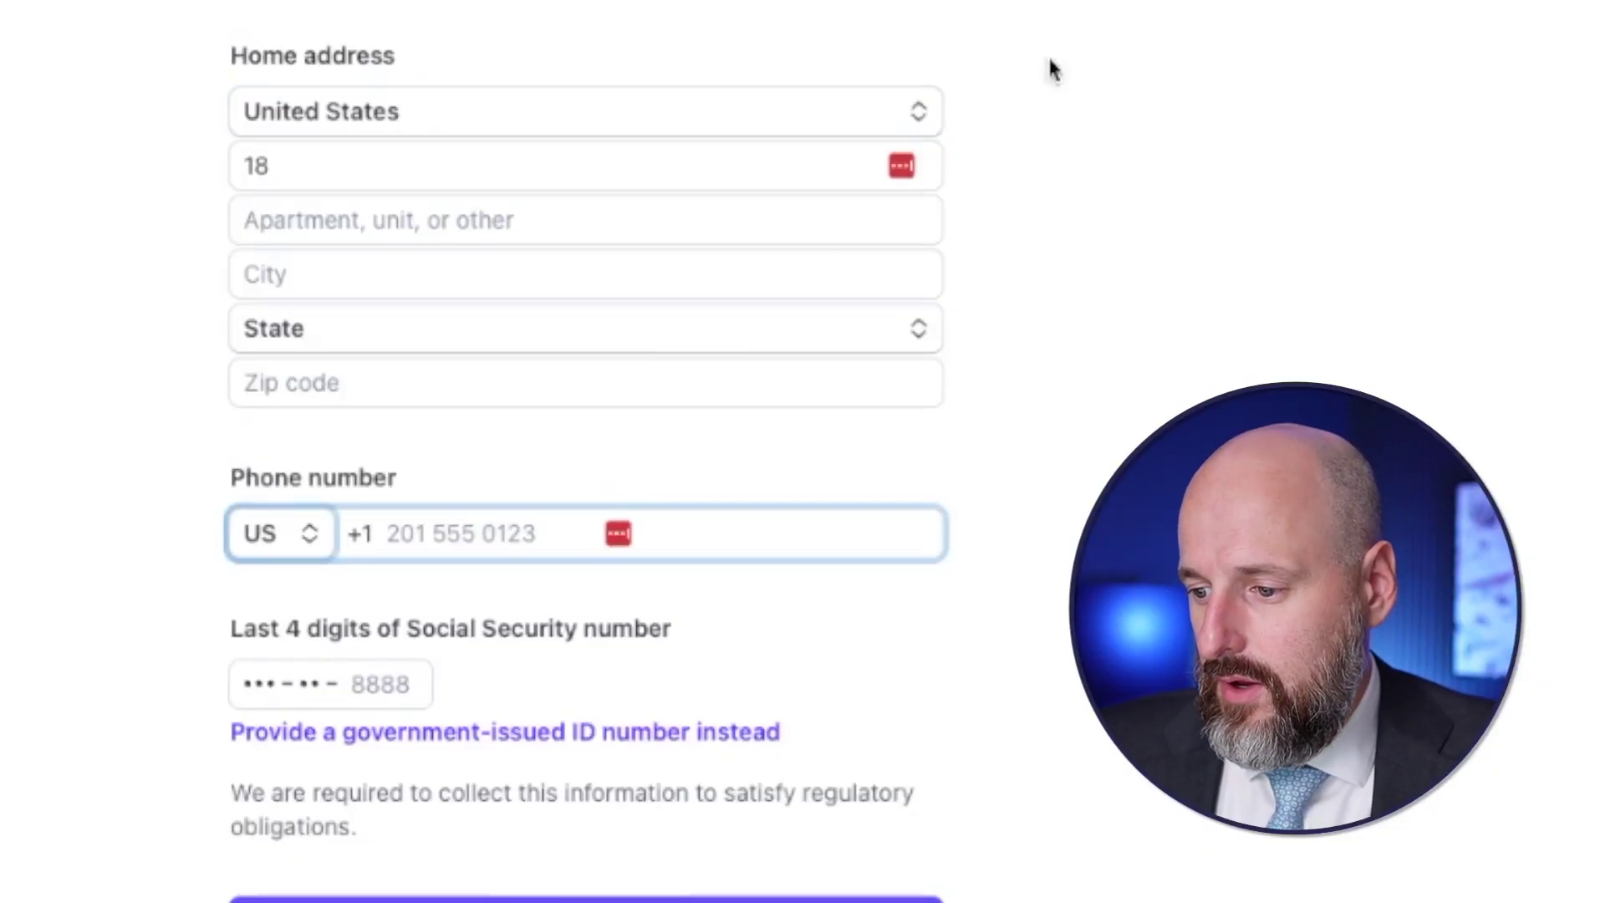
{"action": "left_click", "coordinate": [513, 732]}
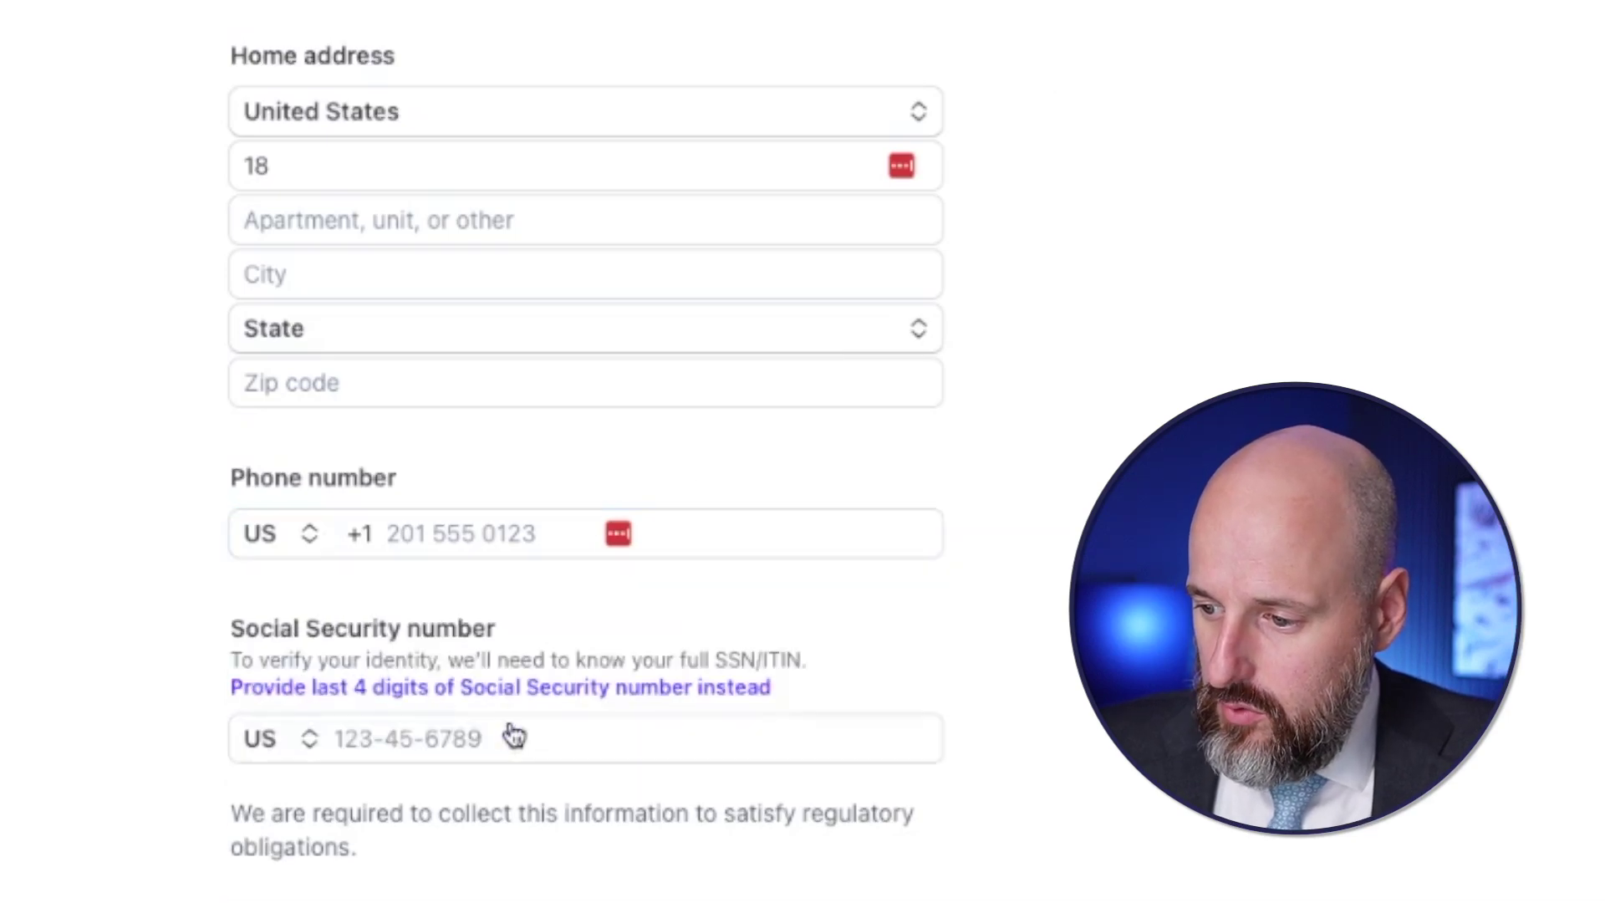
{"action": "left_click", "coordinate": [280, 747]}
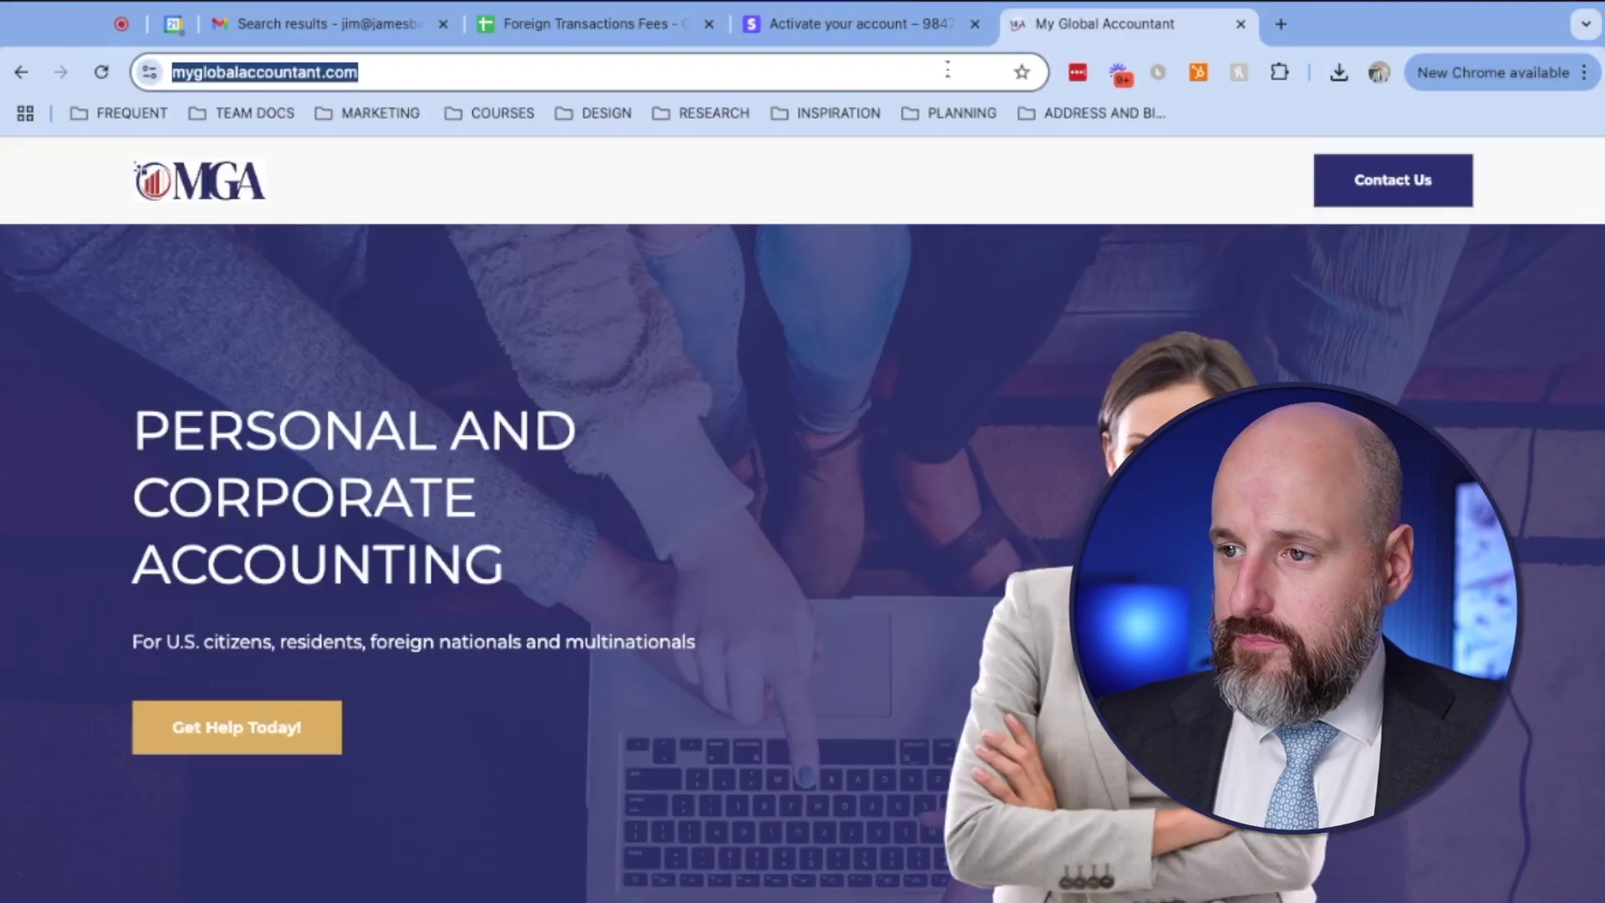
- Search the web for Stripe's restricted businesses page
{"action": "type", "text": "can stripe support"}
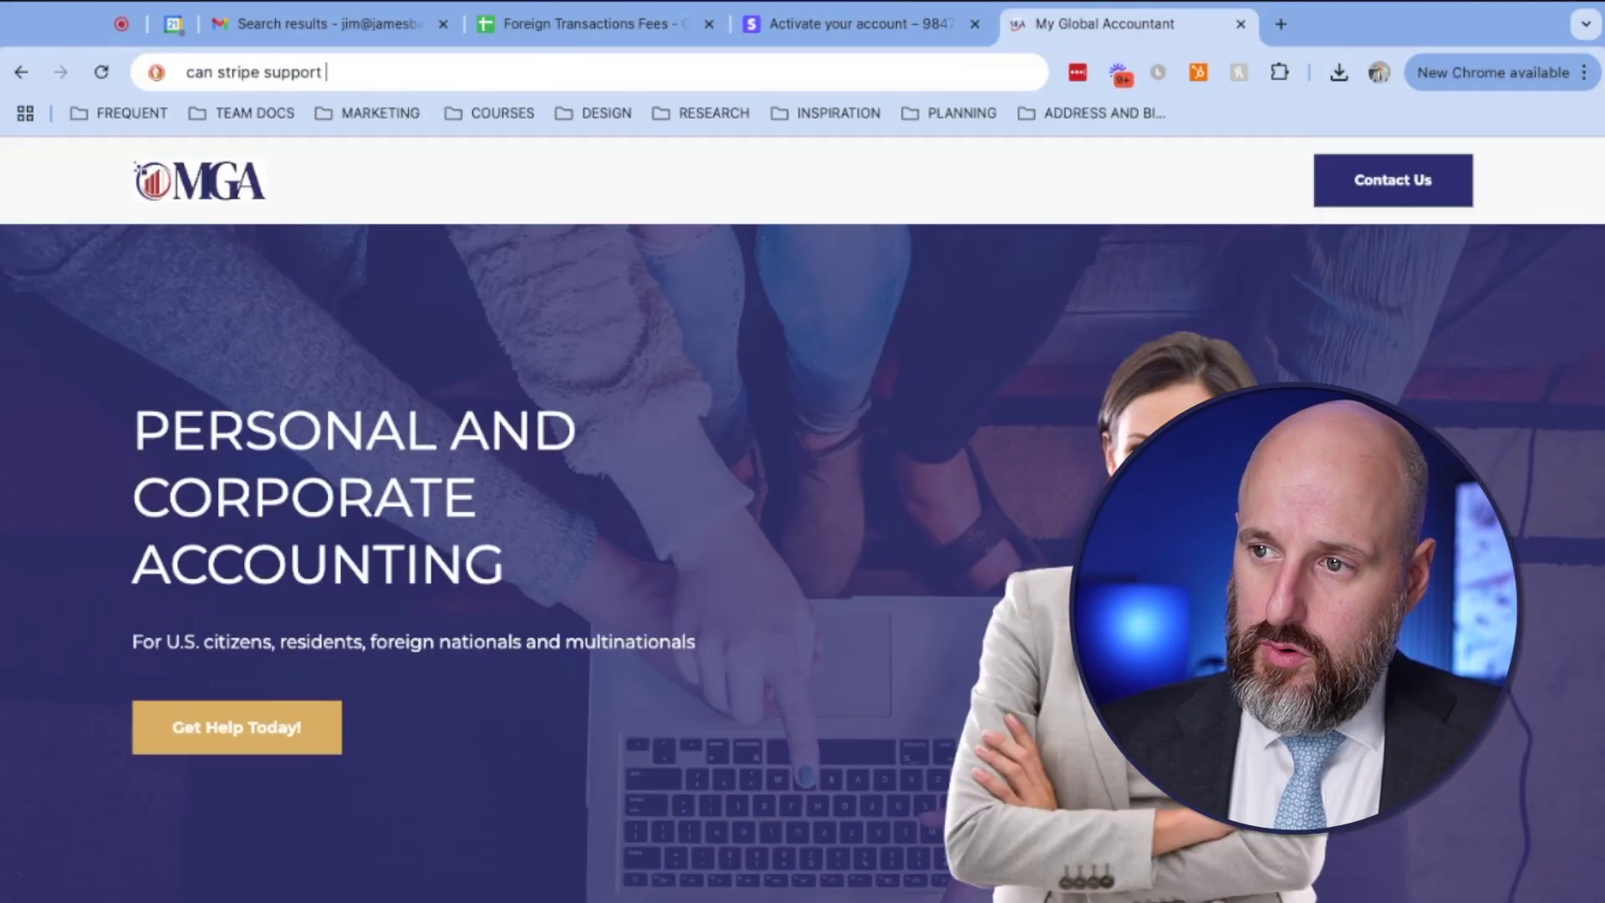
{"action": "key", "text": "BackSpace"}
{"action": "type", "text": "restricted countries and businesses with"}
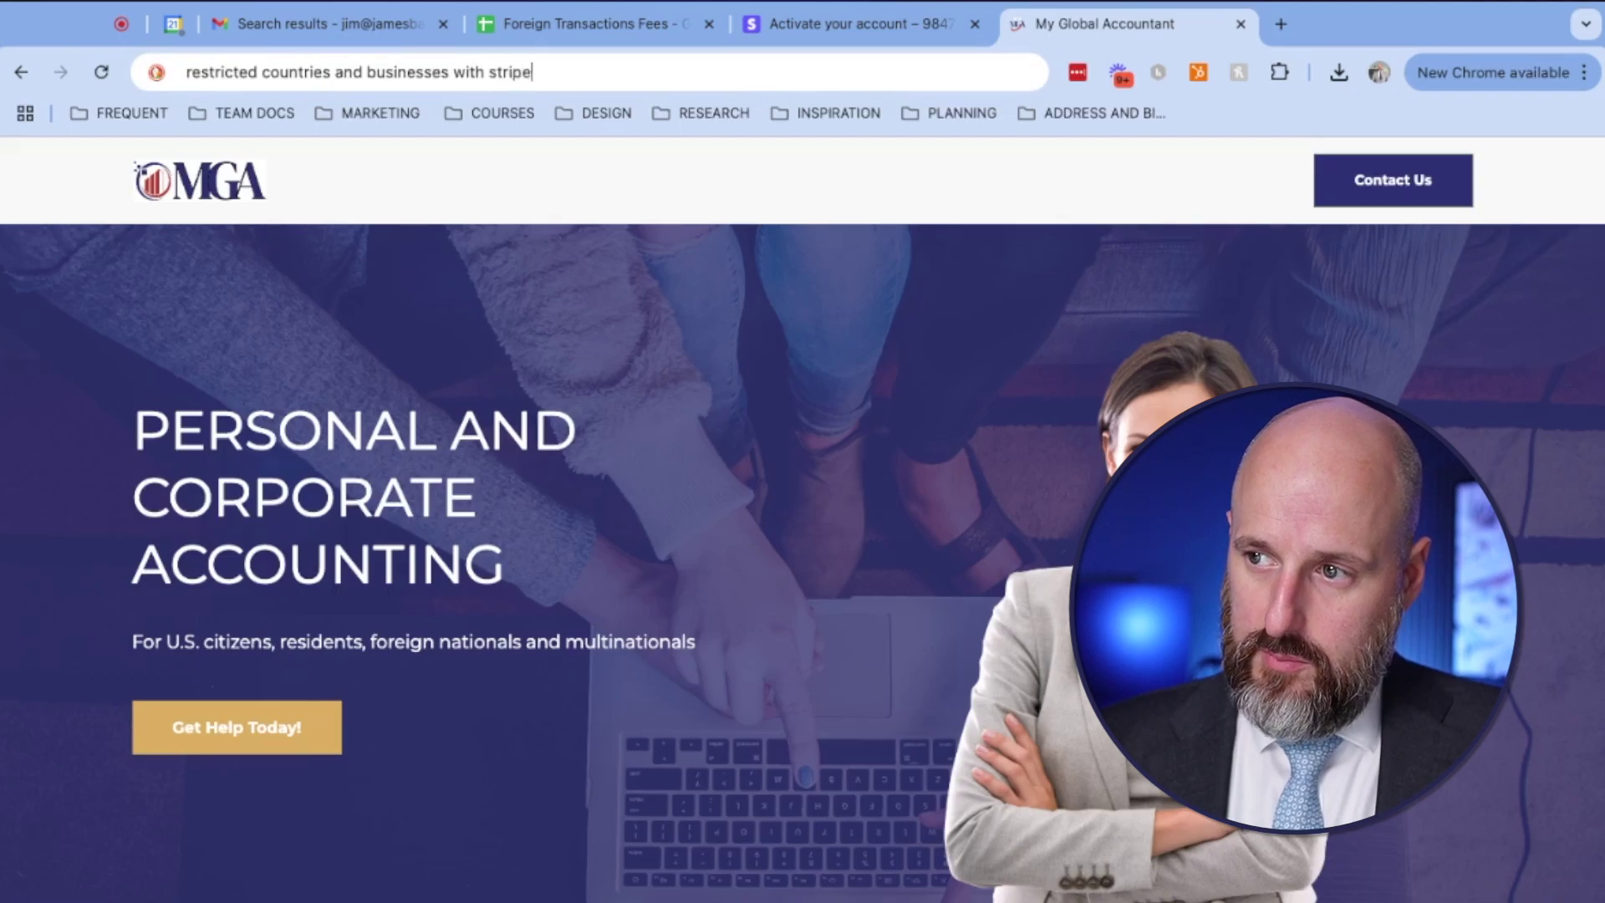
{"action": "key", "text": "Return"}
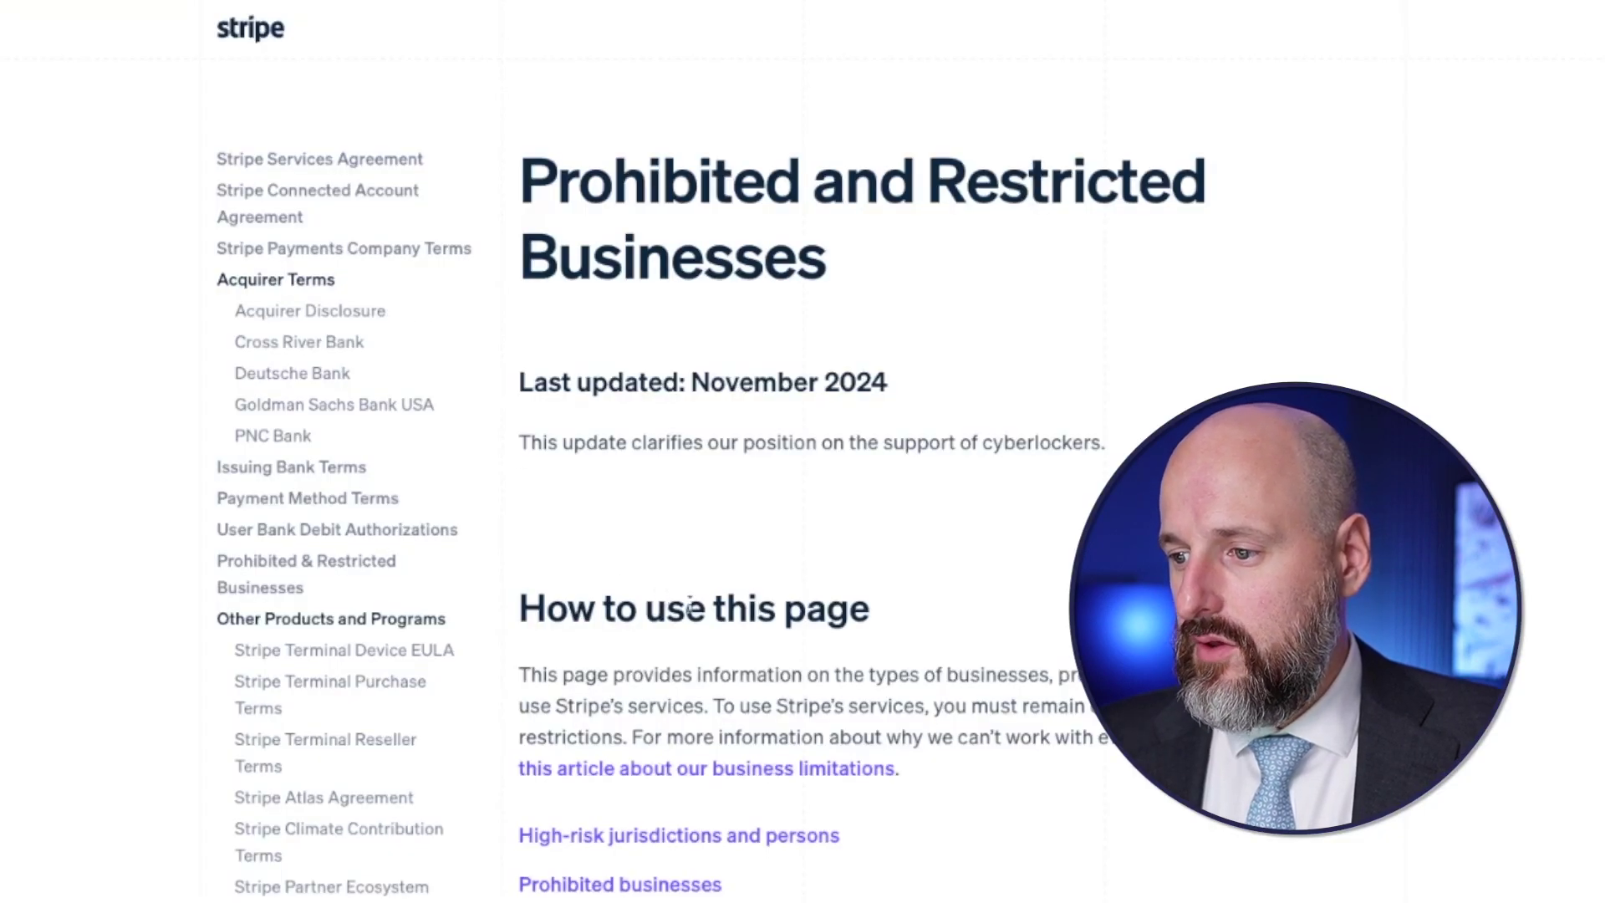
- Jump to the jurisdiction-specific prohibited businesses table and highlight the Brazil and Canada entries
{"action": "scroll", "coordinate": [689, 608], "scroll_direction": "down", "scroll_amount": 5}
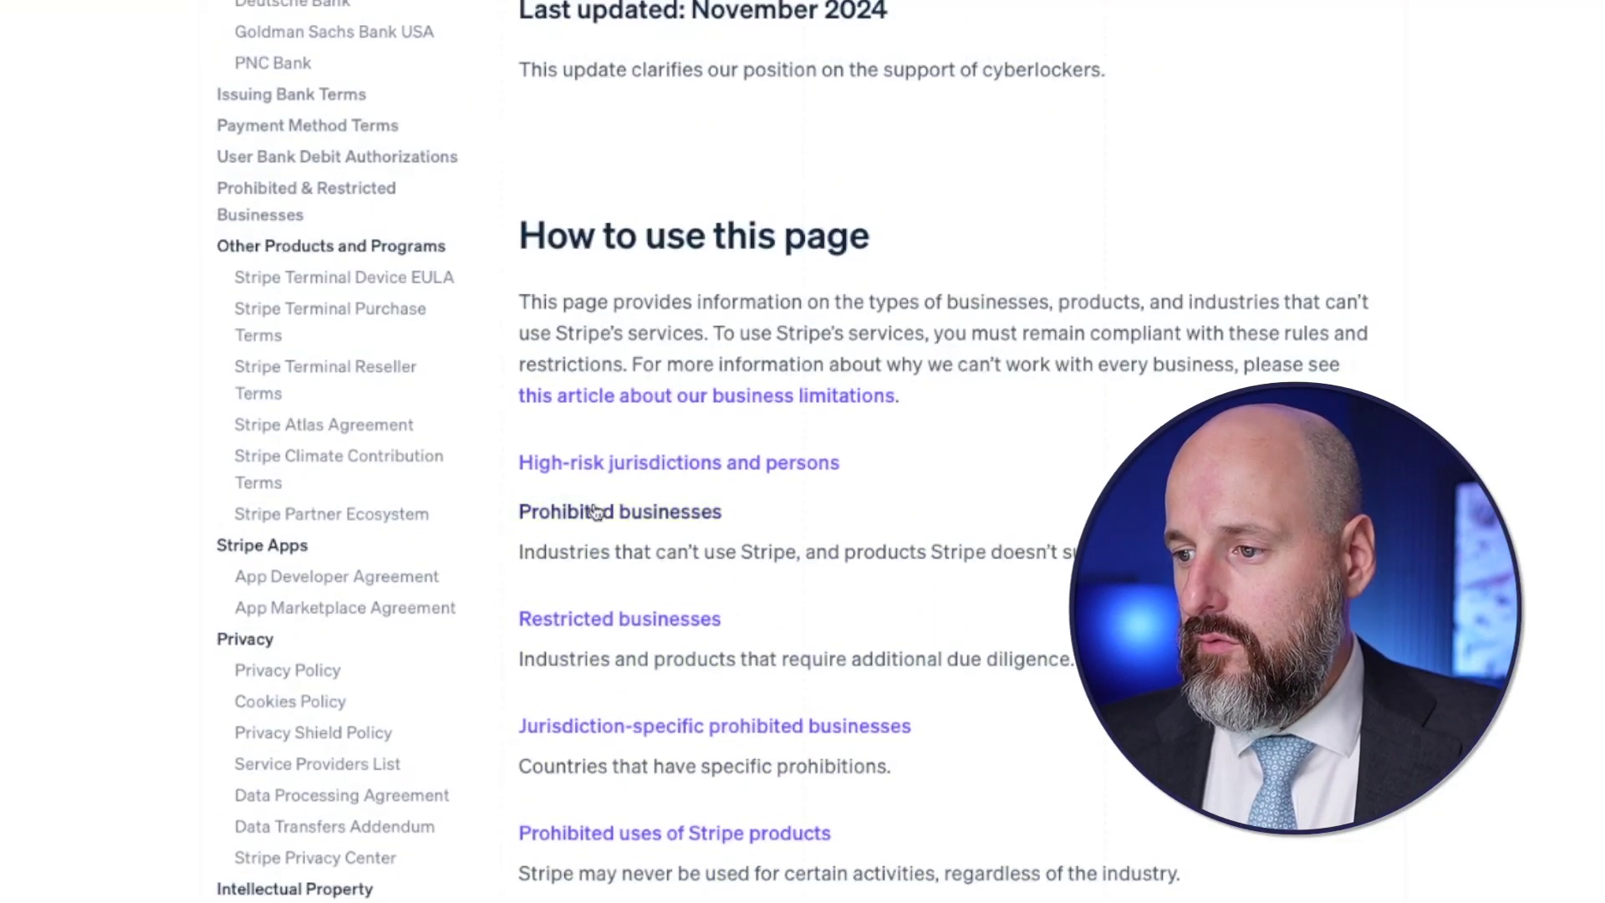
{"action": "left_click", "coordinate": [618, 734]}
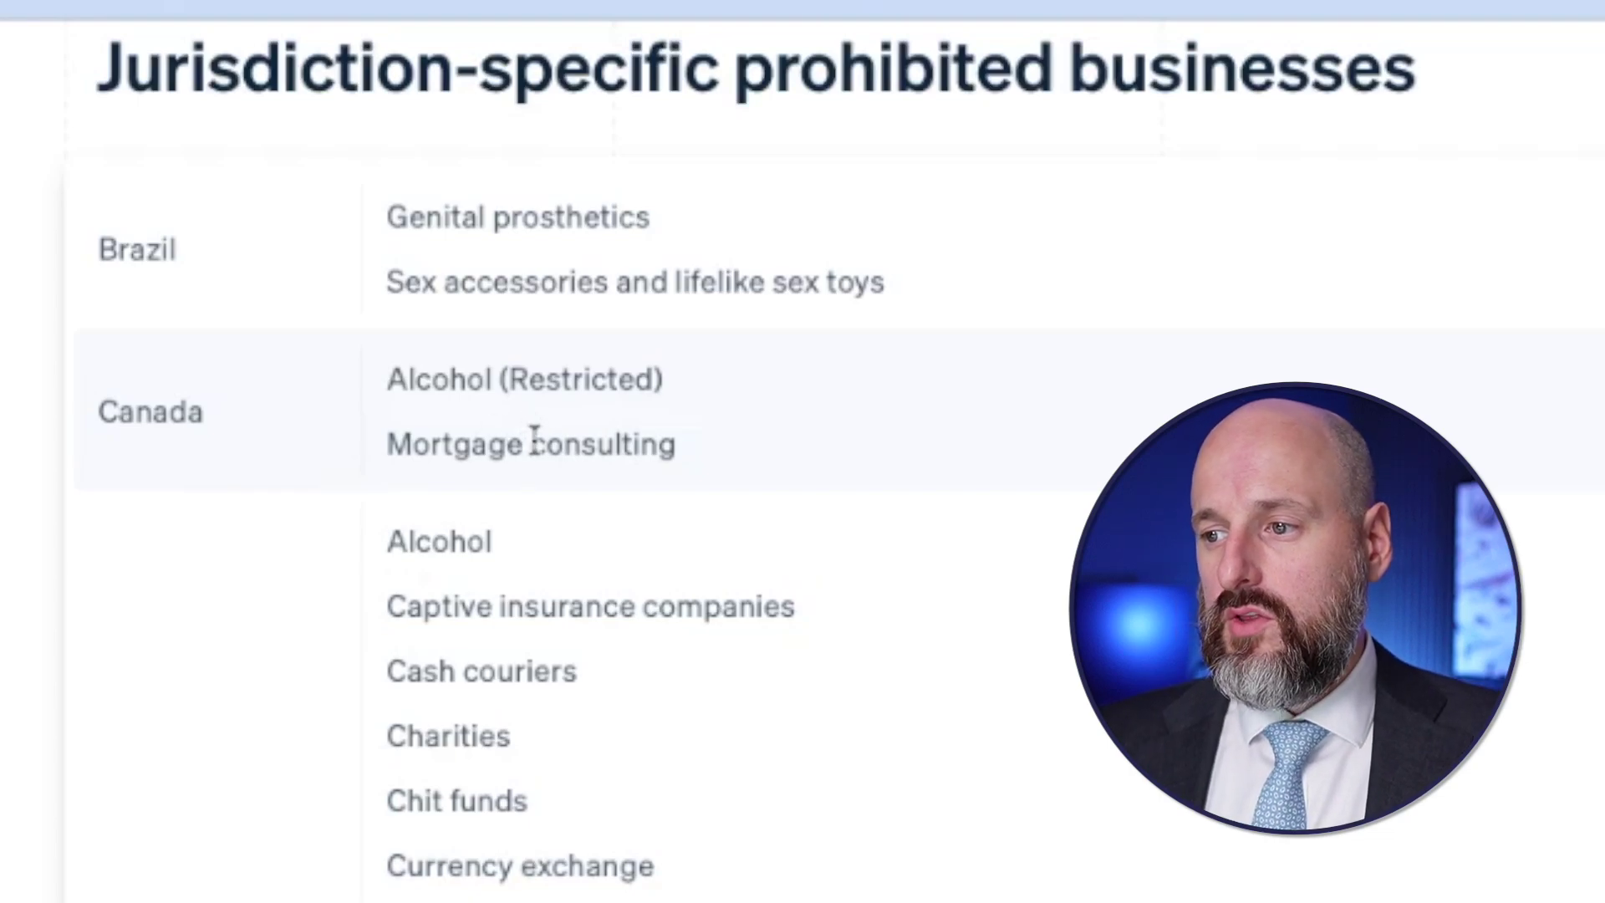
{"action": "double_click", "coordinate": [189, 418]}
{"action": "left_click", "coordinate": [499, 226]}
{"action": "left_click_drag", "start_coordinate": [499, 226], "coordinate": [552, 627]}
- Highlight Mexico and US restrictions: travel, SEO, medical benefit packages, mortgage consulting, shipping brokers
{"action": "scroll", "coordinate": [527, 451], "scroll_direction": "down", "scroll_amount": 10}
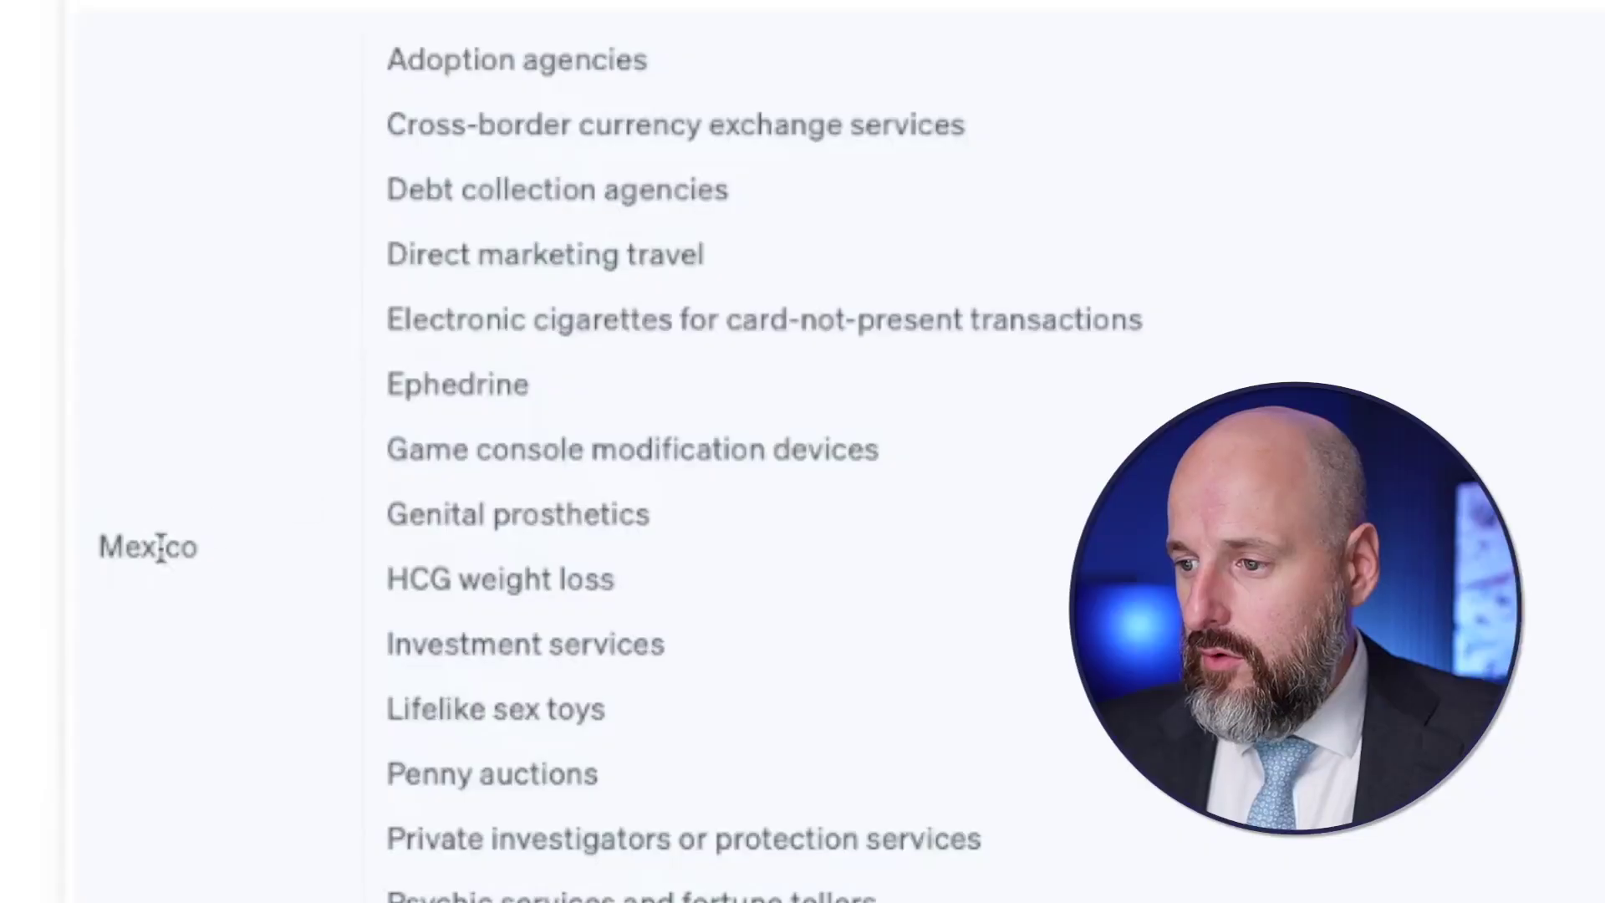
{"action": "double_click", "coordinate": [158, 544]}
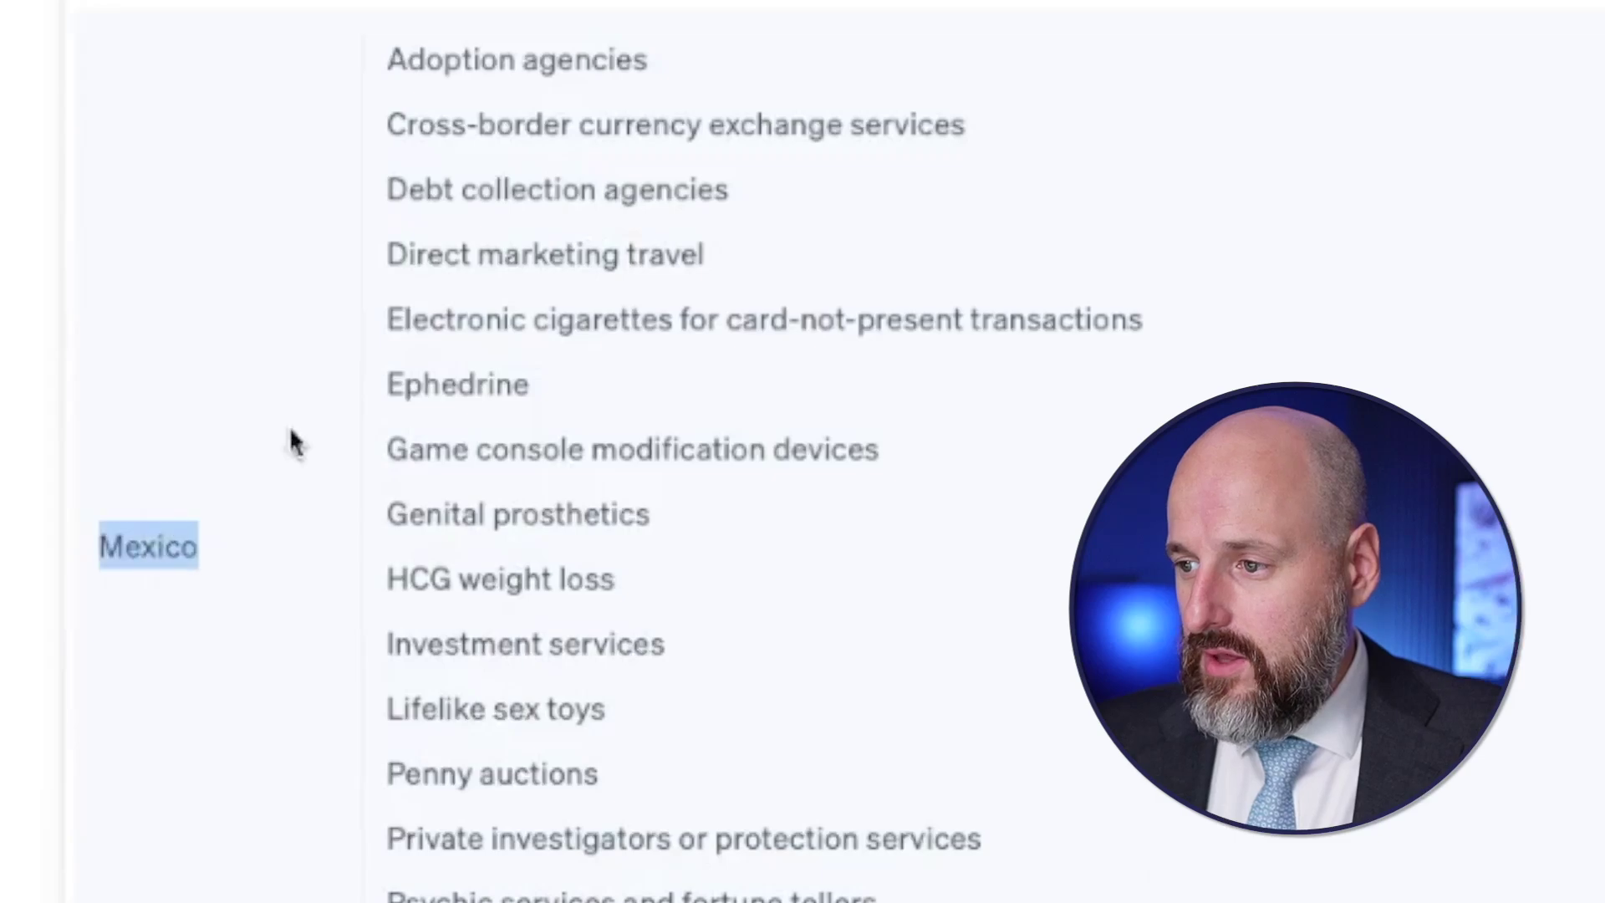
{"action": "triple_click", "coordinate": [491, 255]}
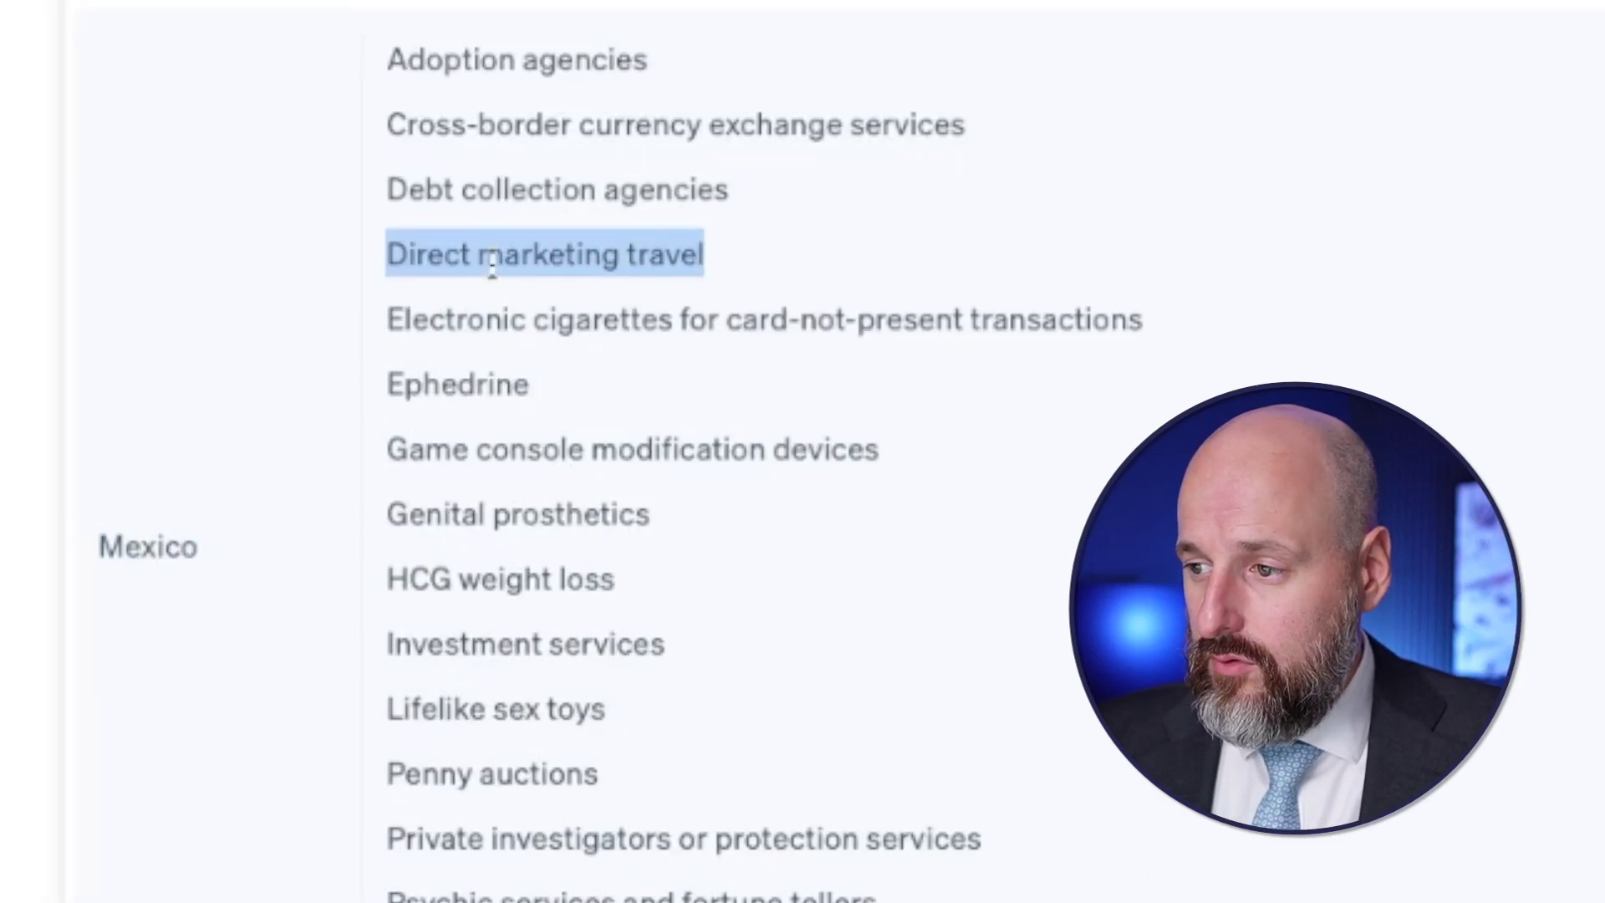
{"action": "scroll", "coordinate": [549, 347], "scroll_direction": "down", "scroll_amount": 2}
{"action": "triple_click", "coordinate": [560, 789]}
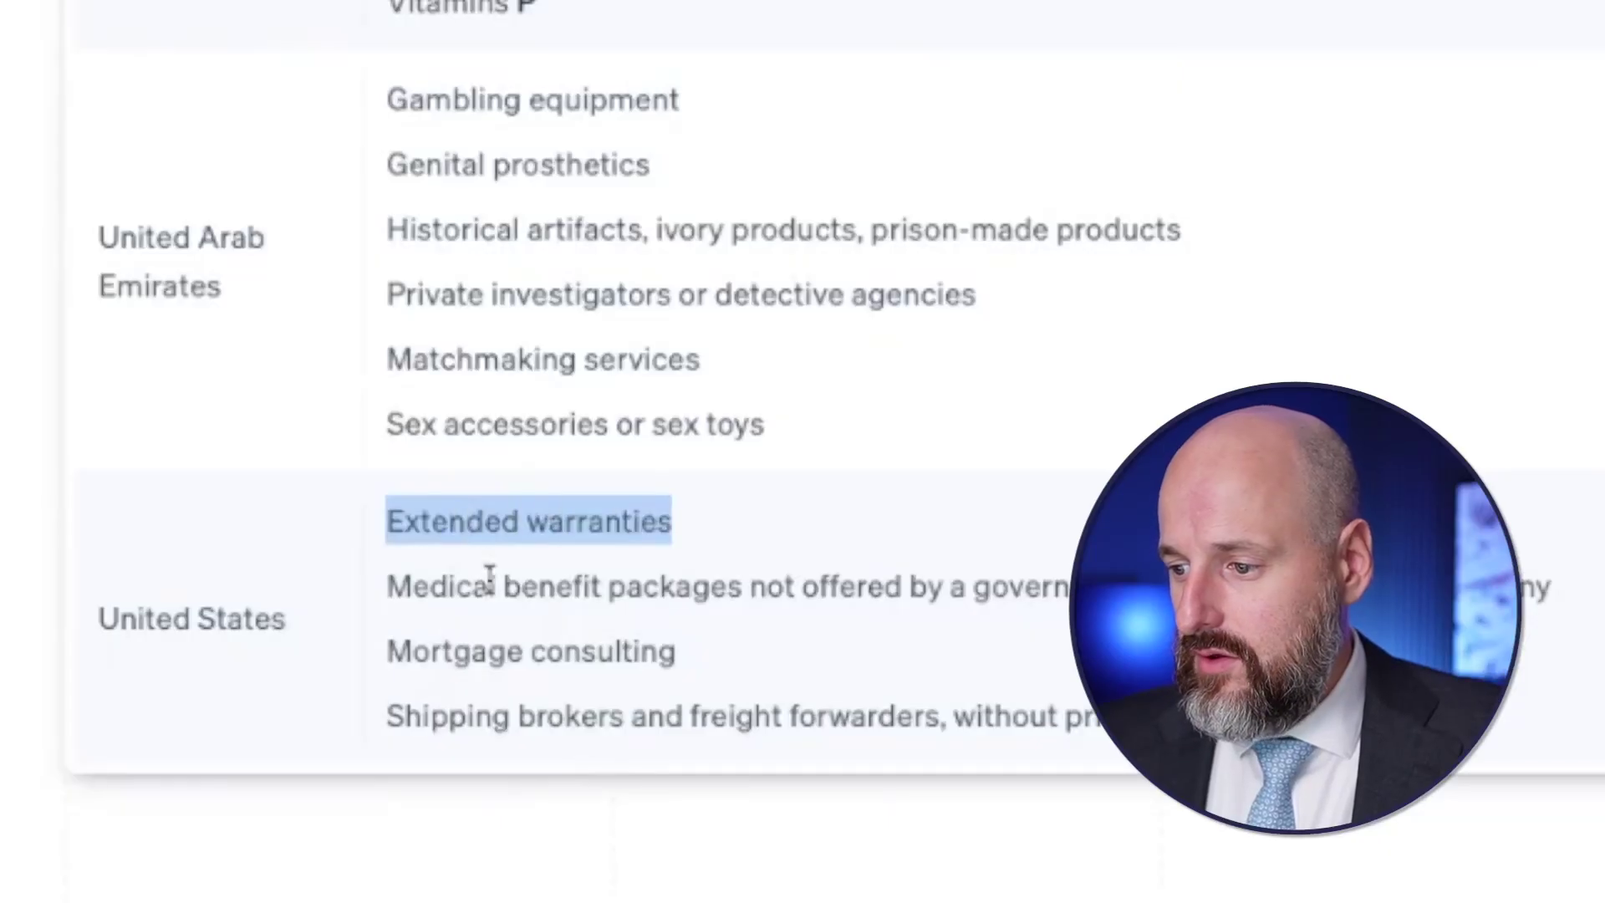
{"action": "triple_click", "coordinate": [491, 586]}
{"action": "triple_click", "coordinate": [491, 650]}
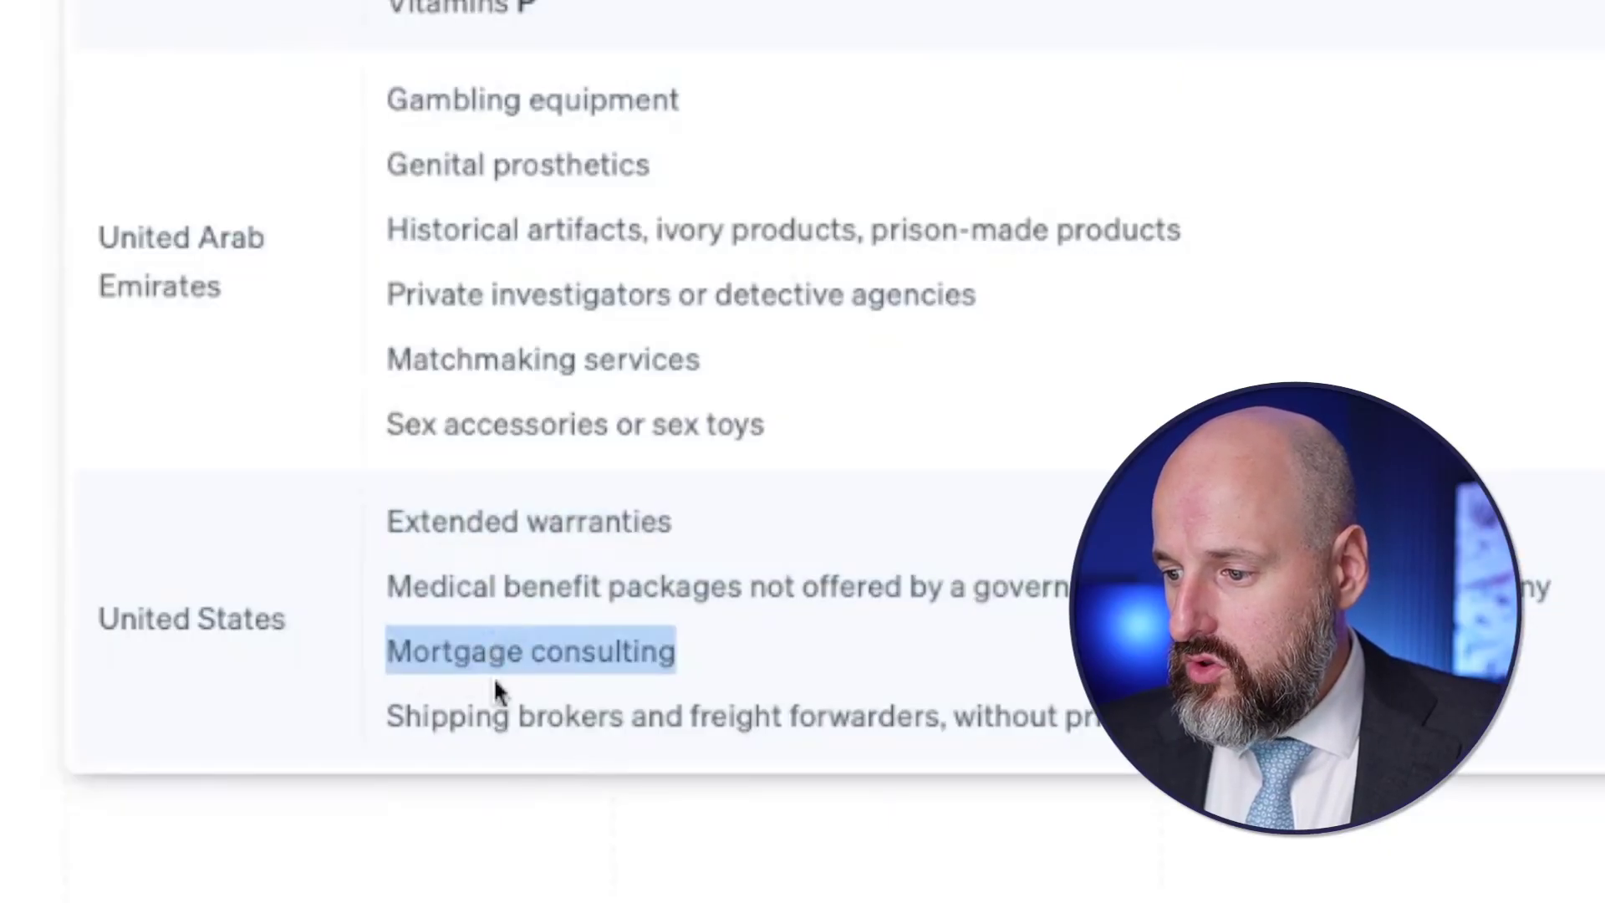
{"action": "triple_click", "coordinate": [488, 703]}
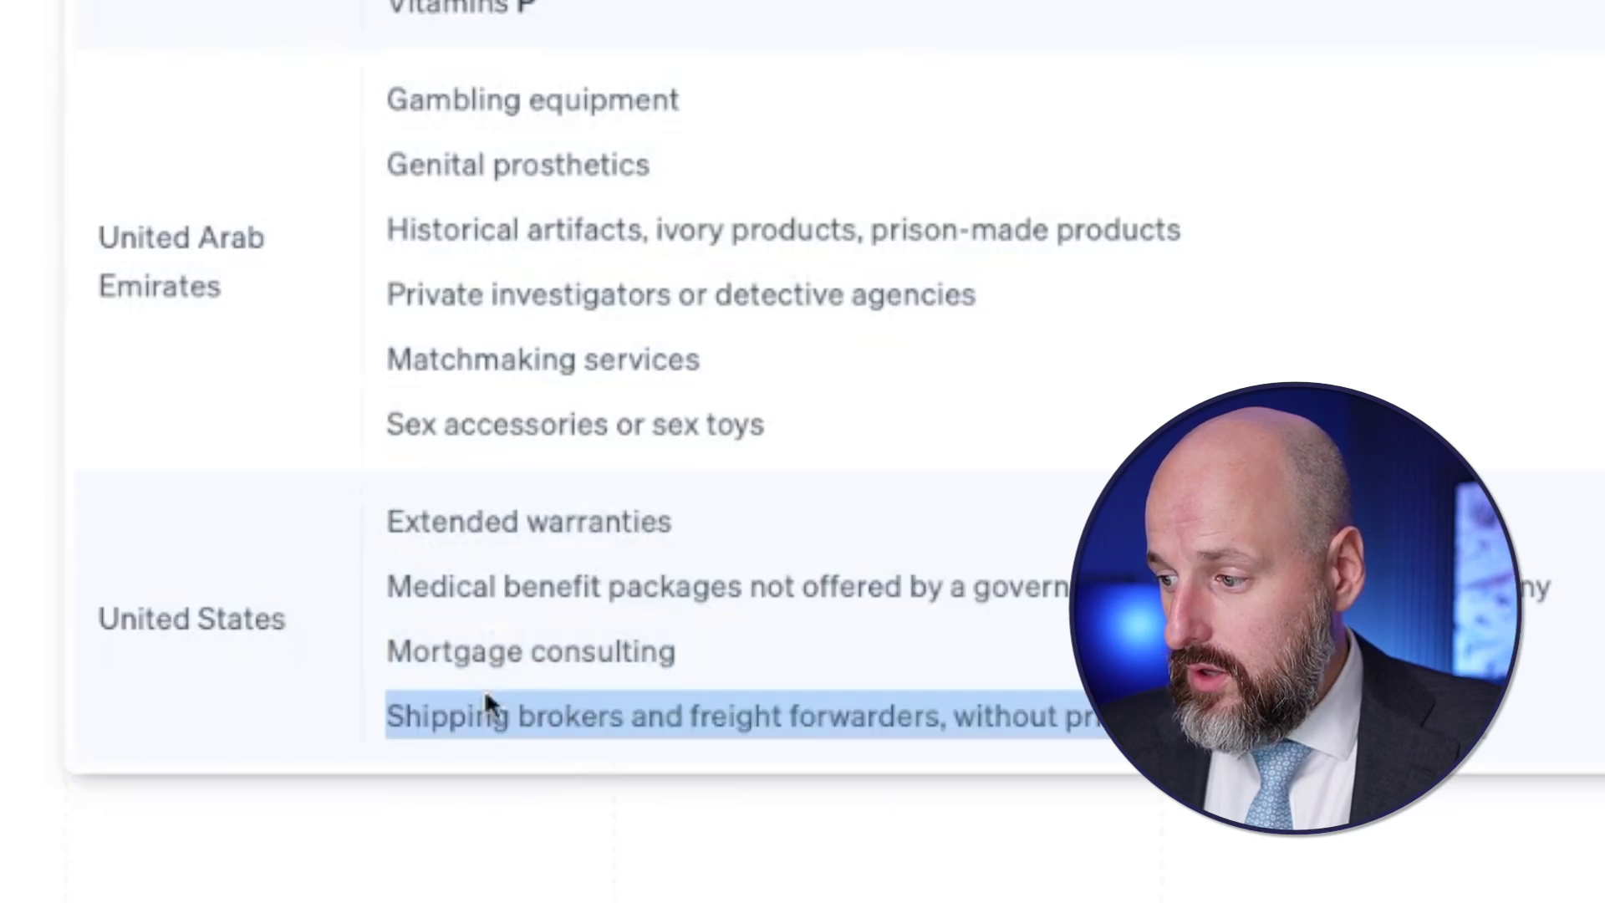
{"action": "triple_click", "coordinate": [438, 590]}
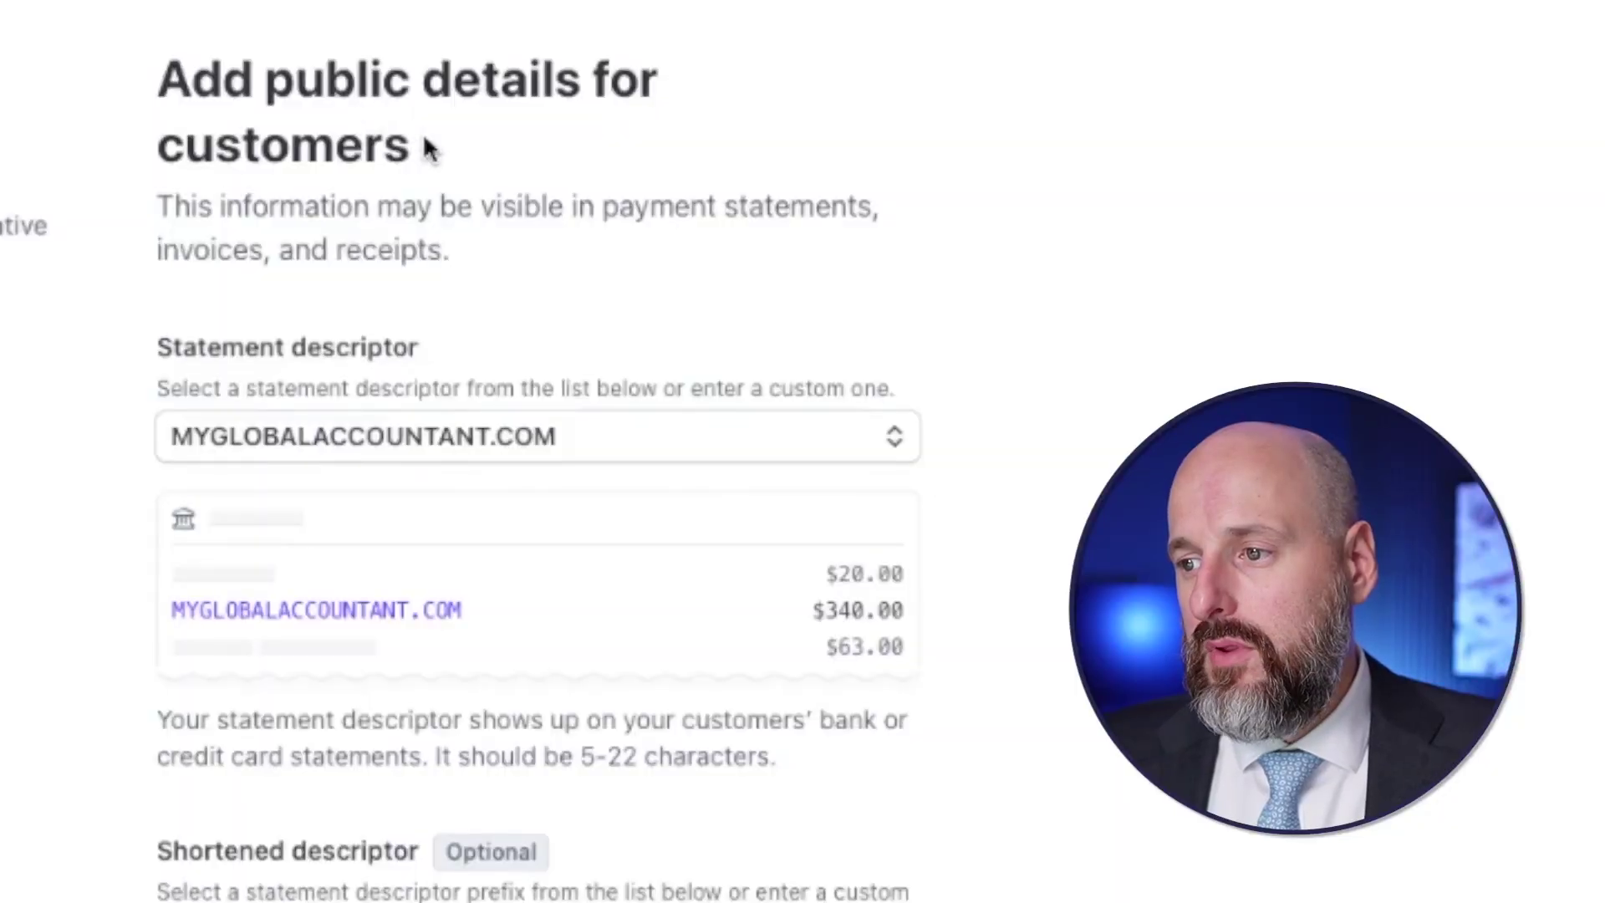
- Review statement descriptor MYGLOBALACCOUNTANT.COM, shortened descriptor MYGLOBAL_ and support phone, then submit
{"action": "left_click_drag", "start_coordinate": [424, 148], "coordinate": [191, 79]}
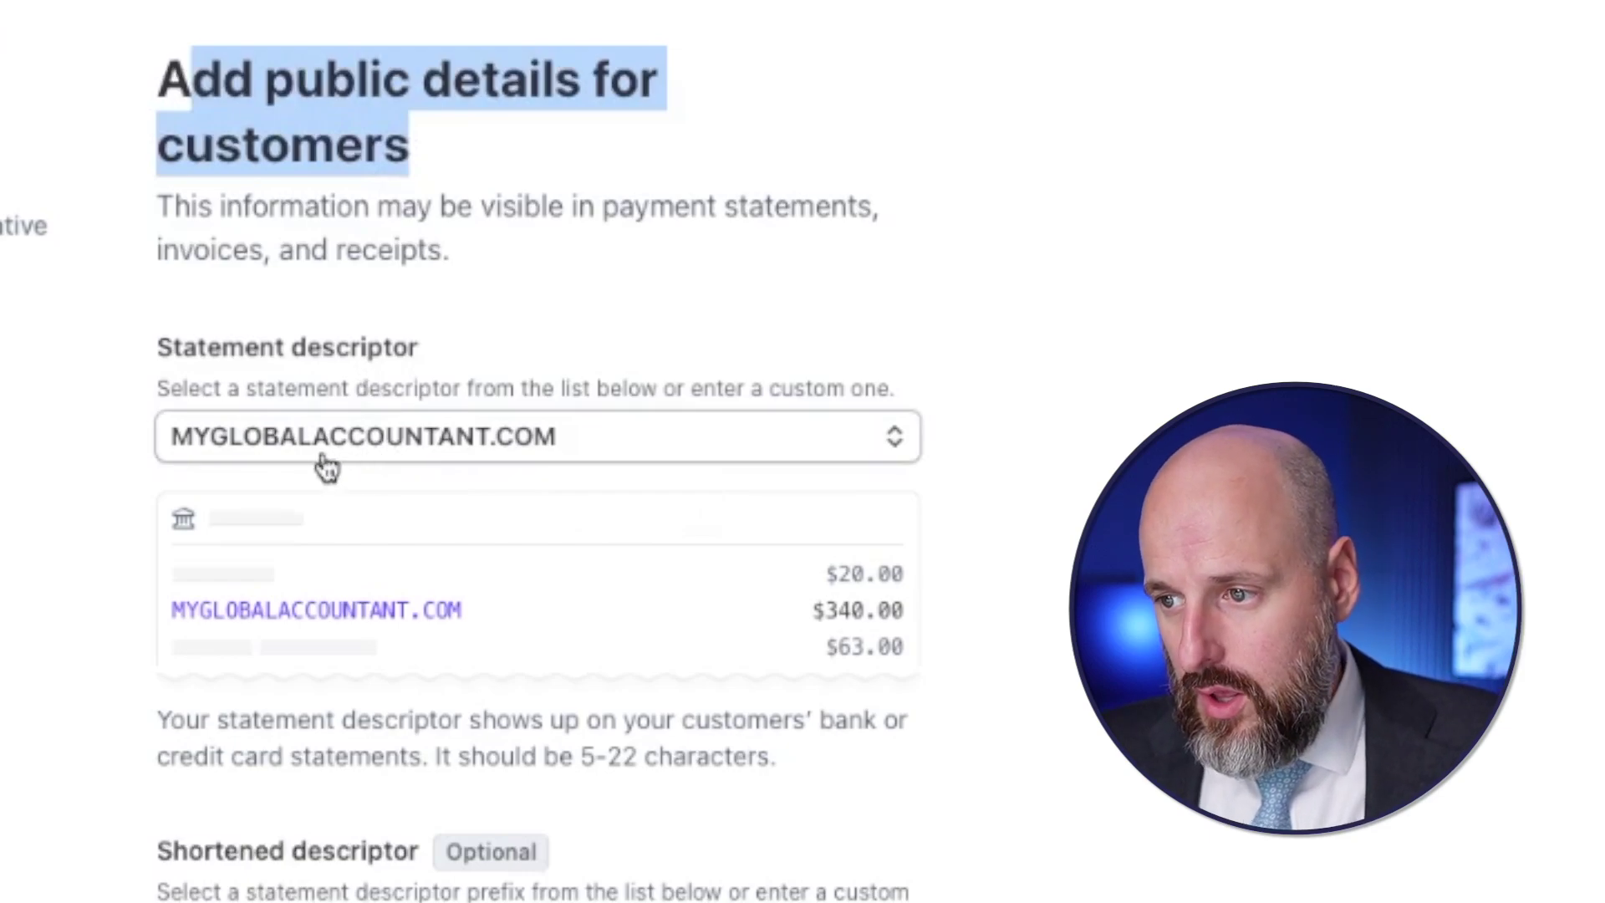
{"action": "scroll", "coordinate": [481, 491], "scroll_direction": "down", "scroll_amount": 3}
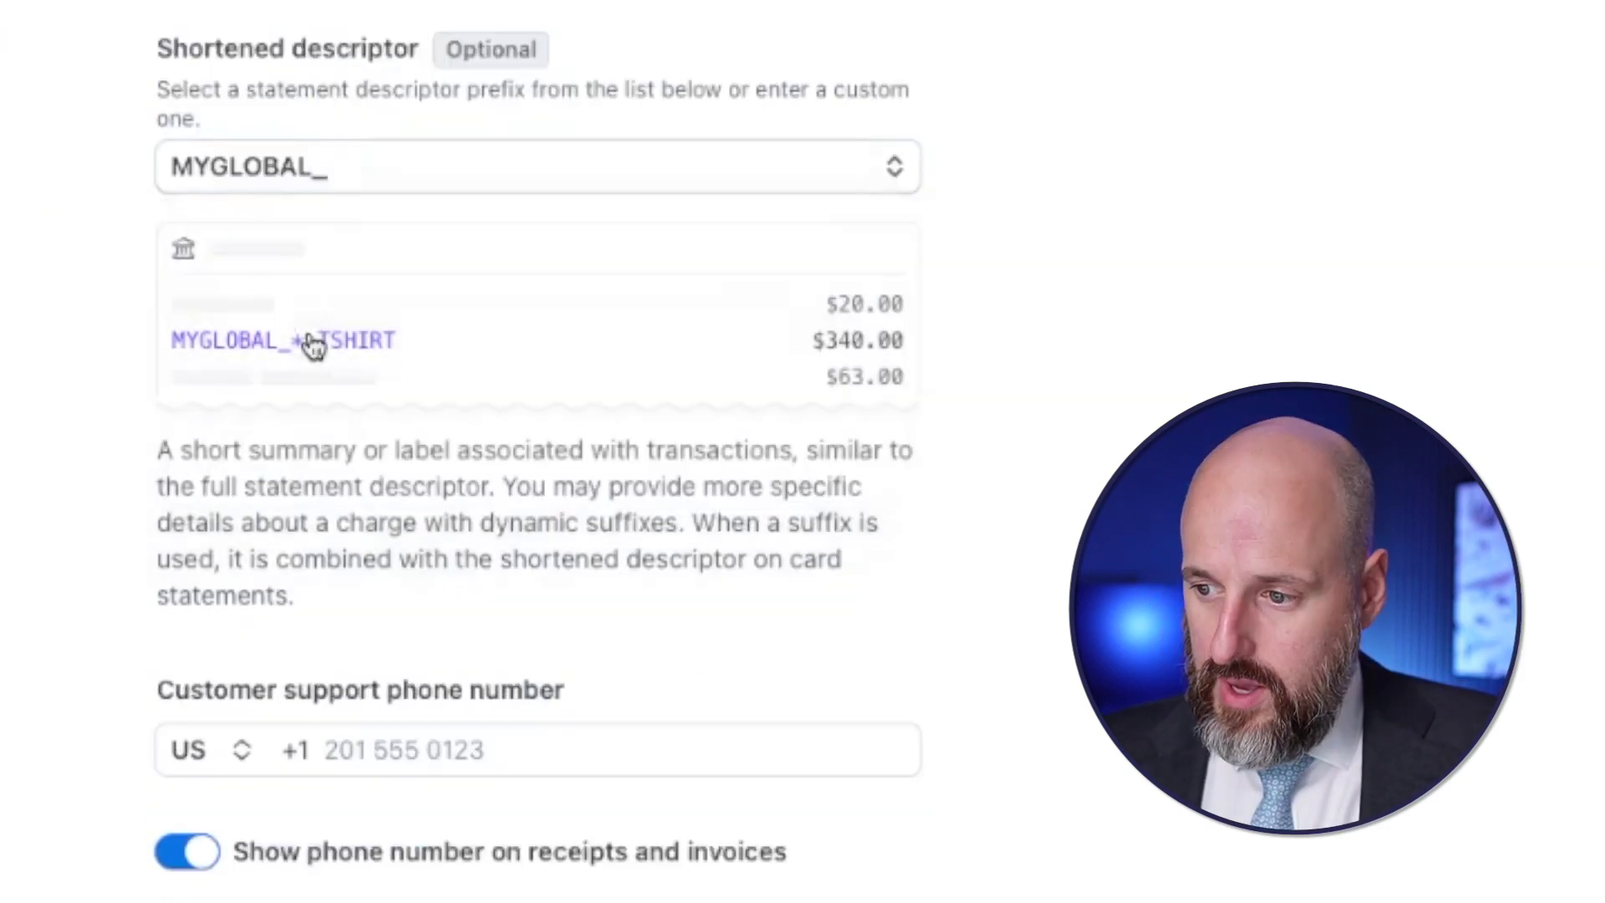
{"action": "left_click", "coordinate": [419, 184]}
{"action": "scroll", "coordinate": [420, 194], "scroll_direction": "up", "scroll_amount": 3}
{"action": "scroll", "coordinate": [420, 194], "scroll_direction": "down", "scroll_amount": 5}
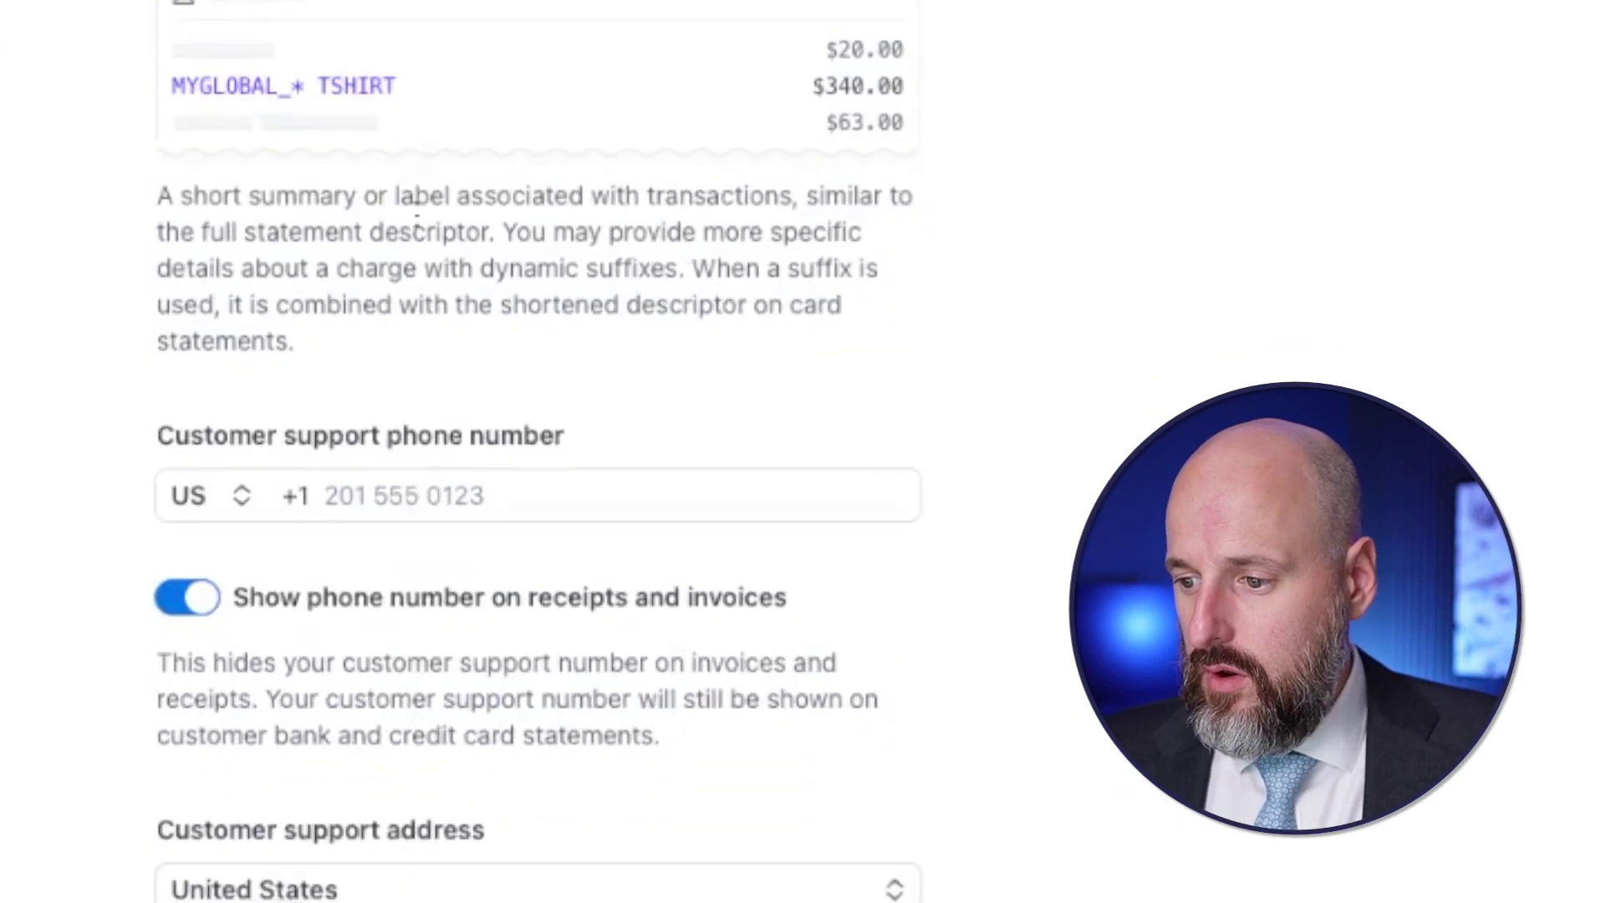
{"action": "left_click", "coordinate": [411, 489]}
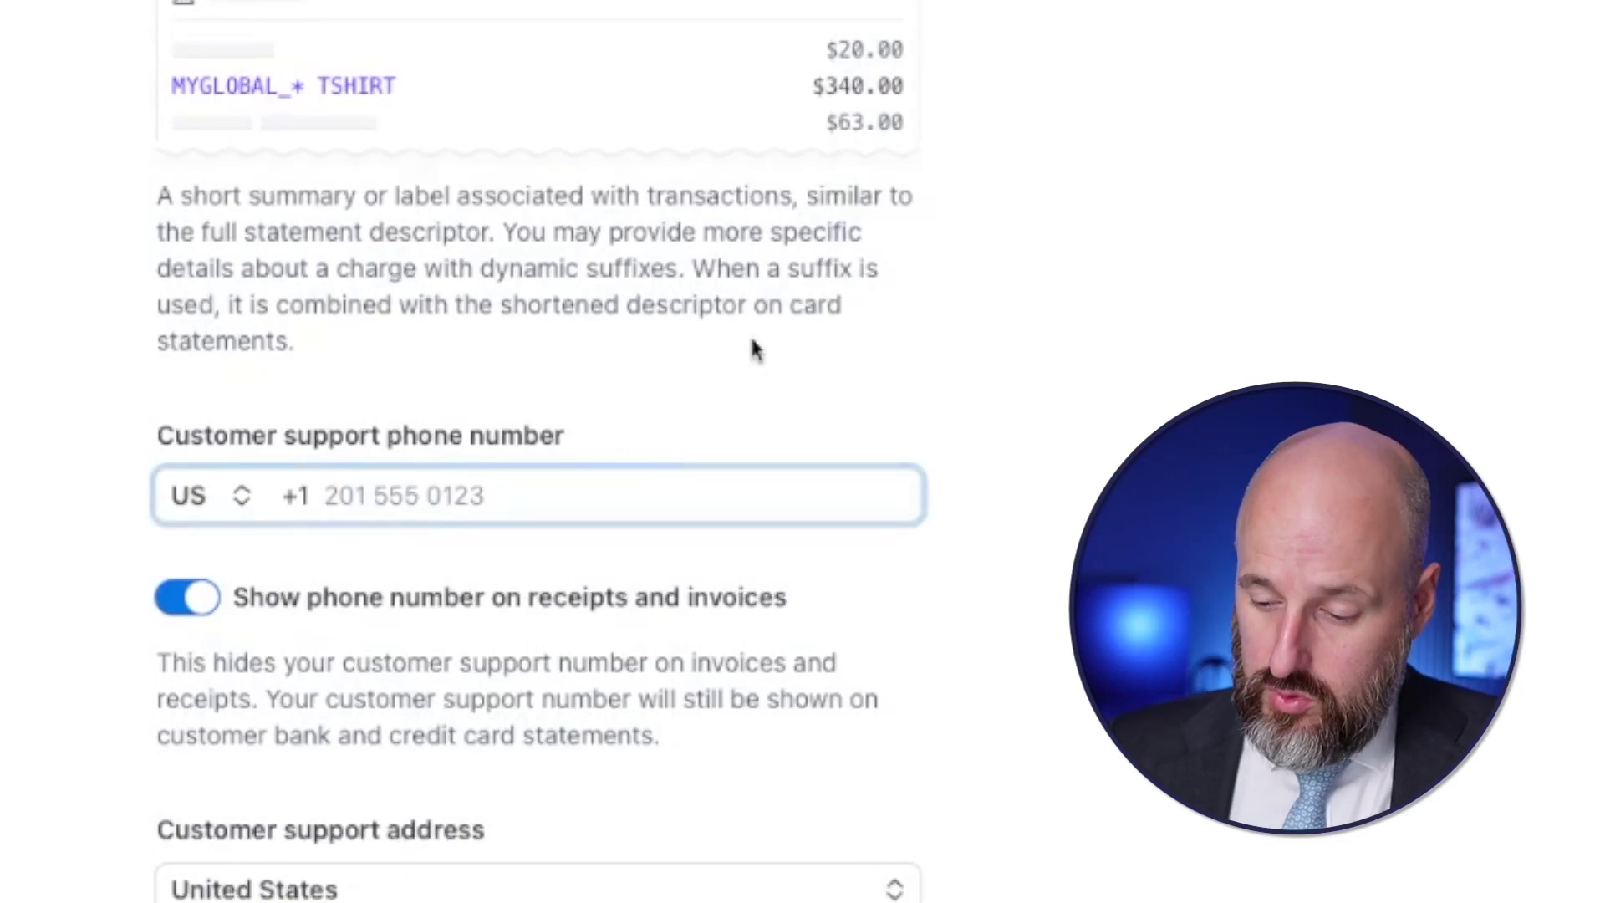
{"action": "scroll", "coordinate": [753, 350], "scroll_direction": "down", "scroll_amount": 6}
{"action": "left_click", "coordinate": [500, 774]}
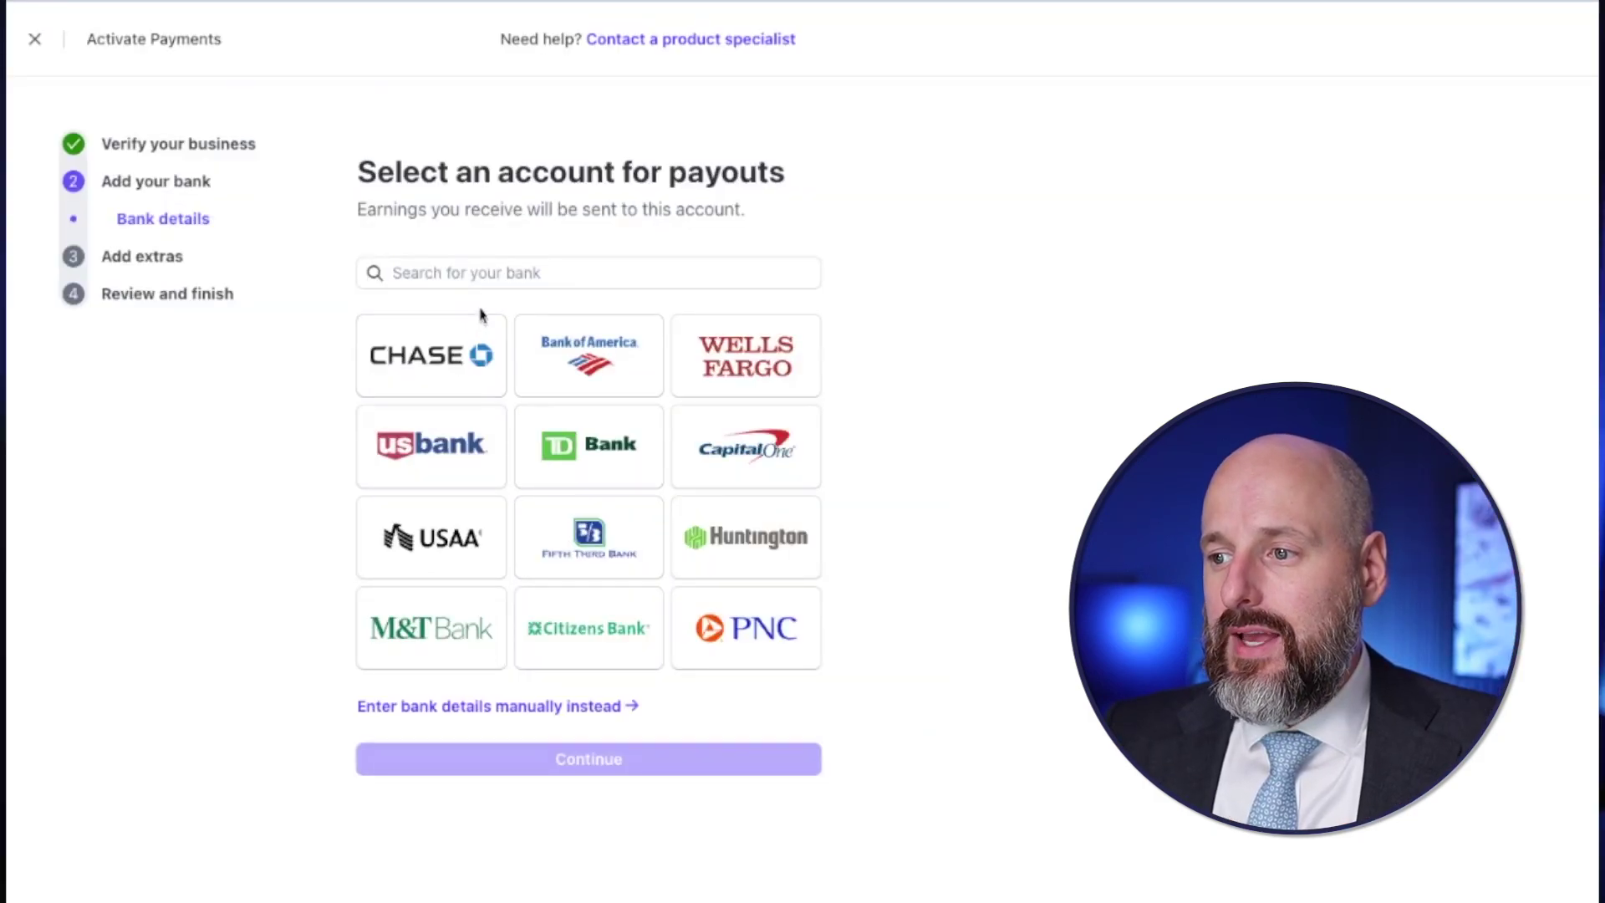
- Find Novo by searching 'novo', connect its checking account, and confirm daily payouts
{"action": "left_click", "coordinate": [469, 272]}
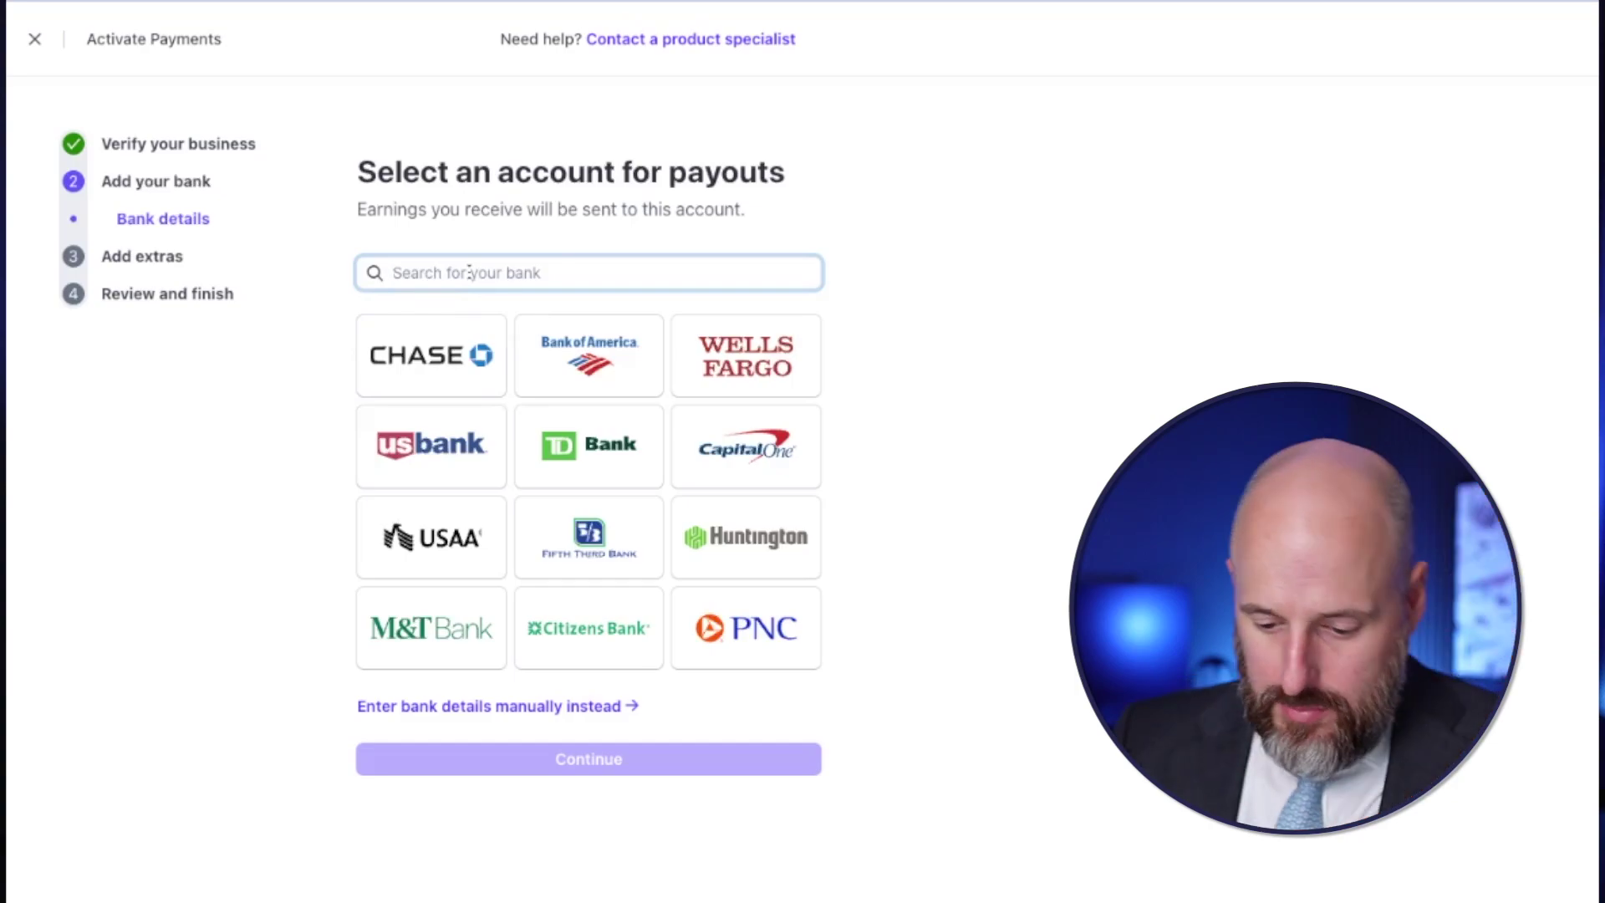
{"action": "type", "text": "novo"}
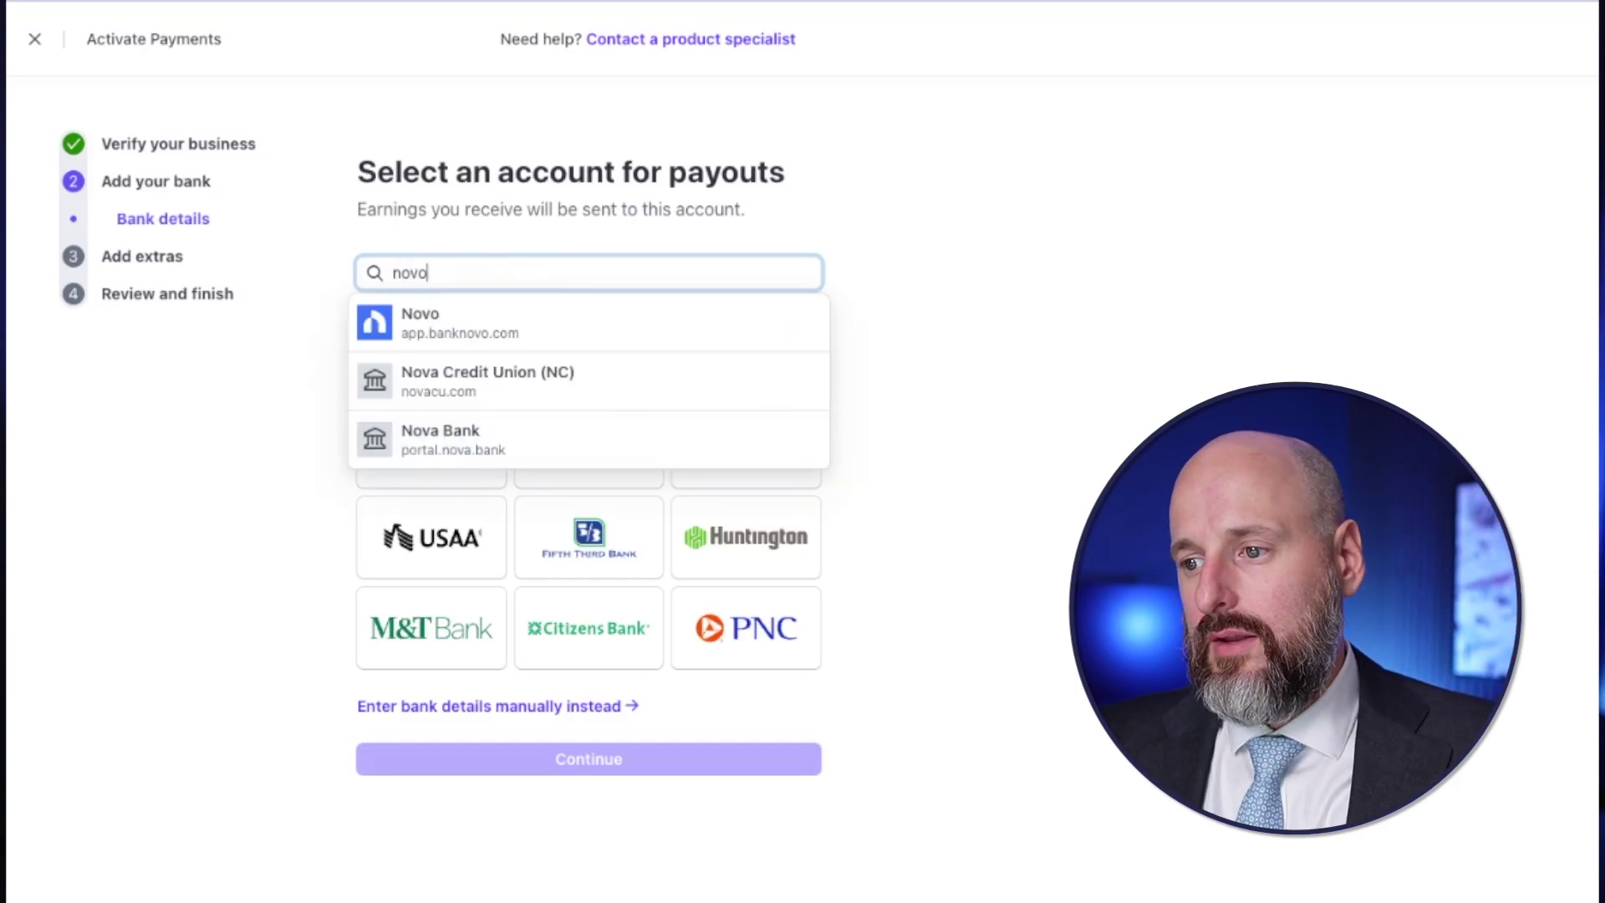
{"action": "left_click", "coordinate": [456, 330]}
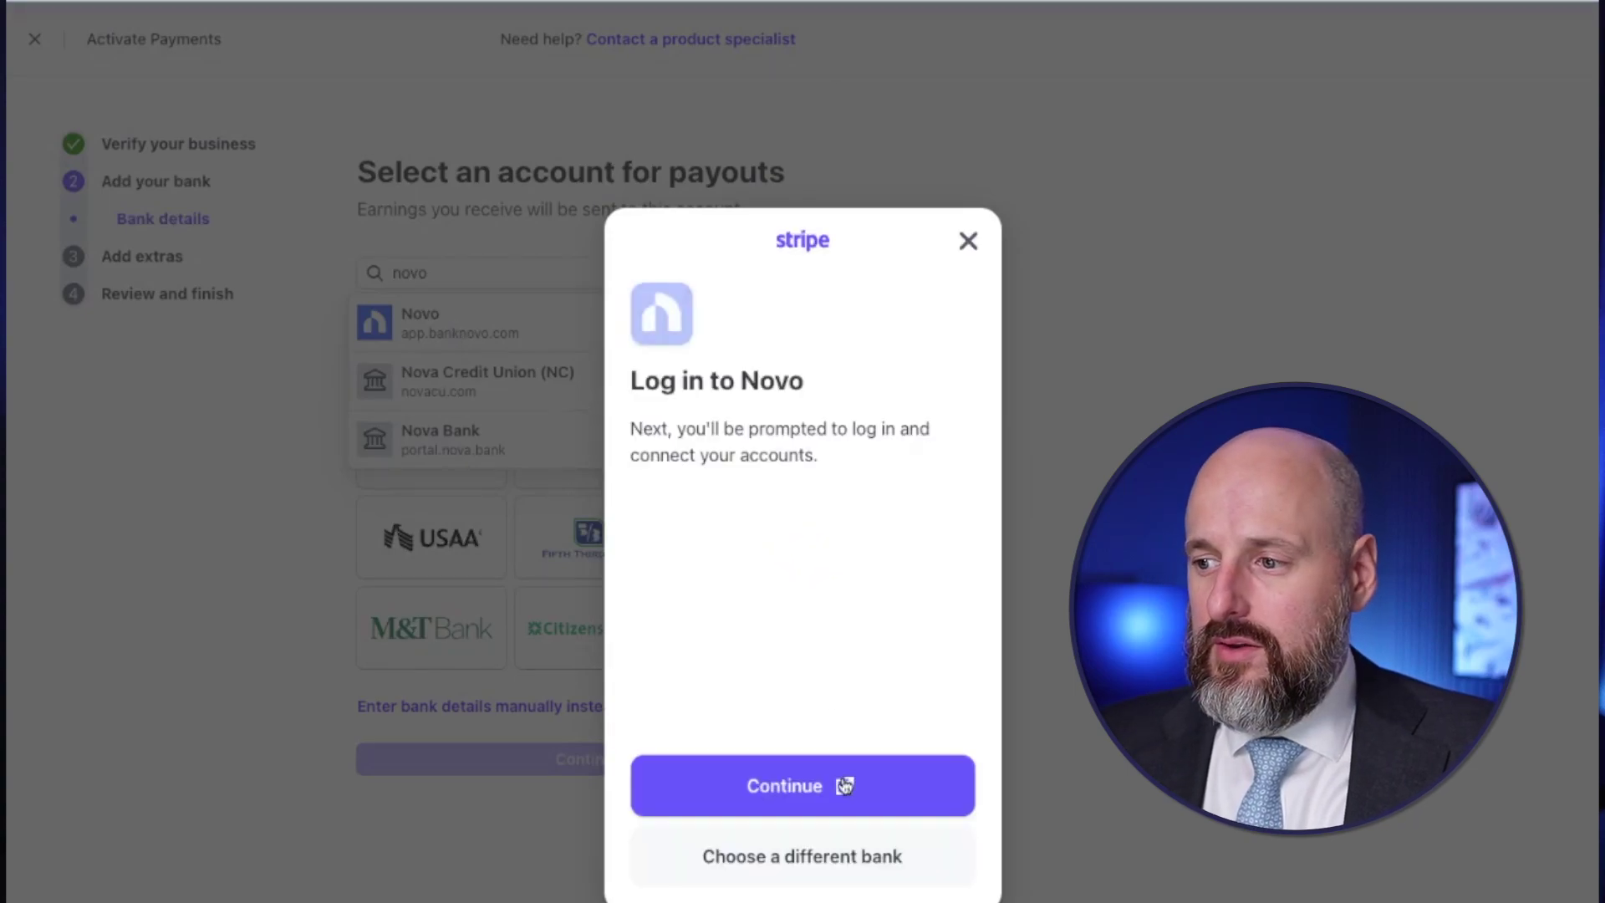
{"action": "left_click", "coordinate": [797, 790]}
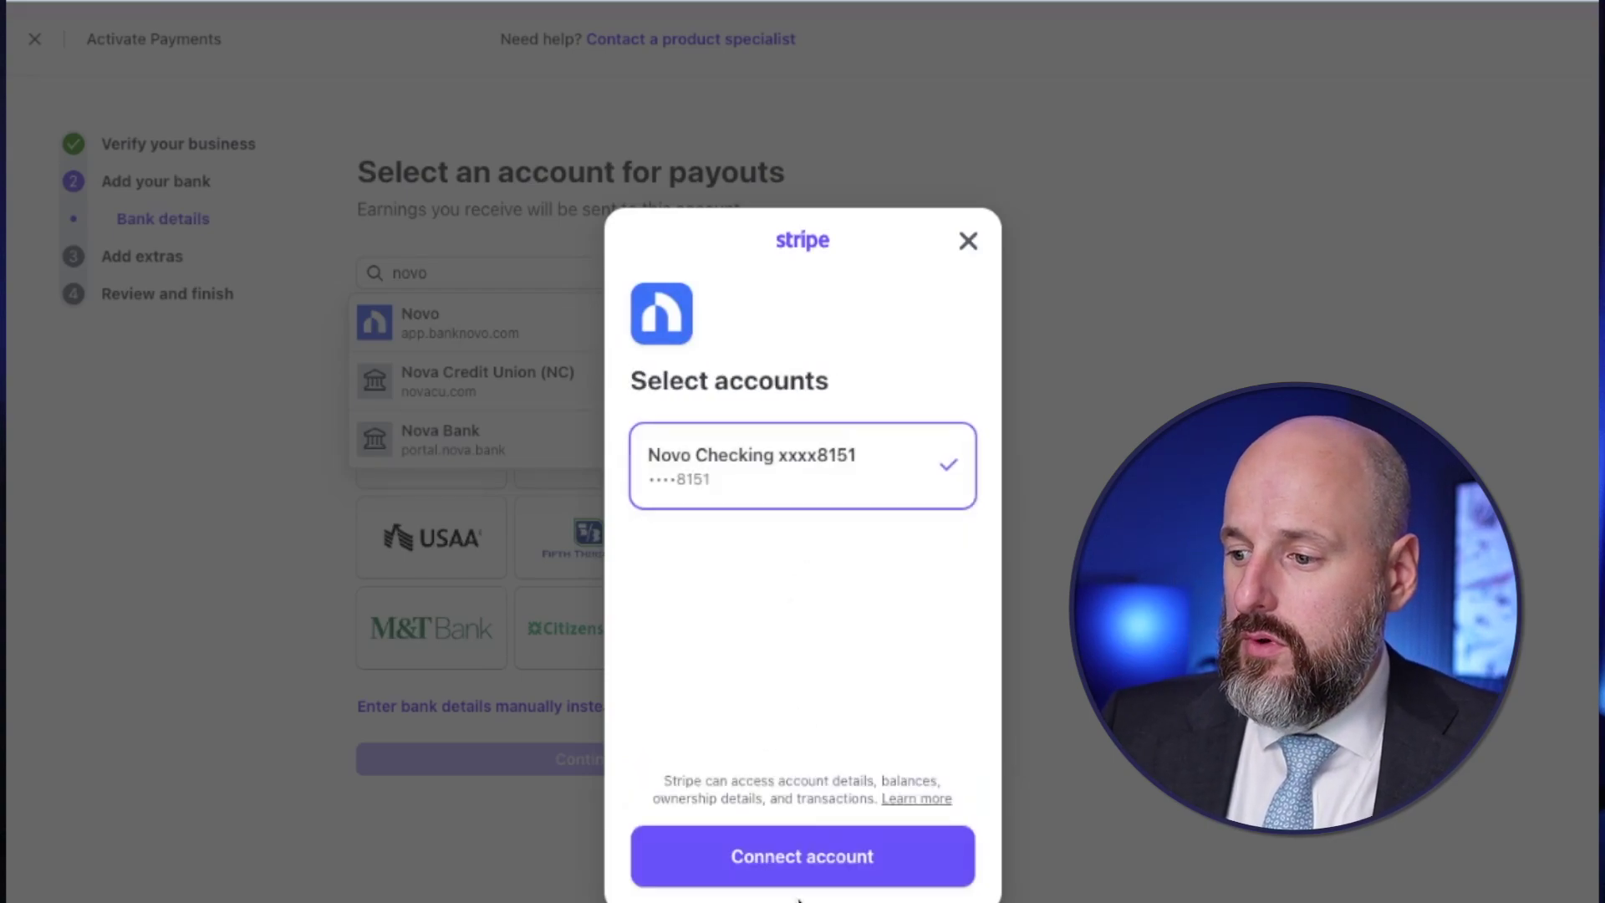
{"action": "left_click", "coordinate": [802, 873]}
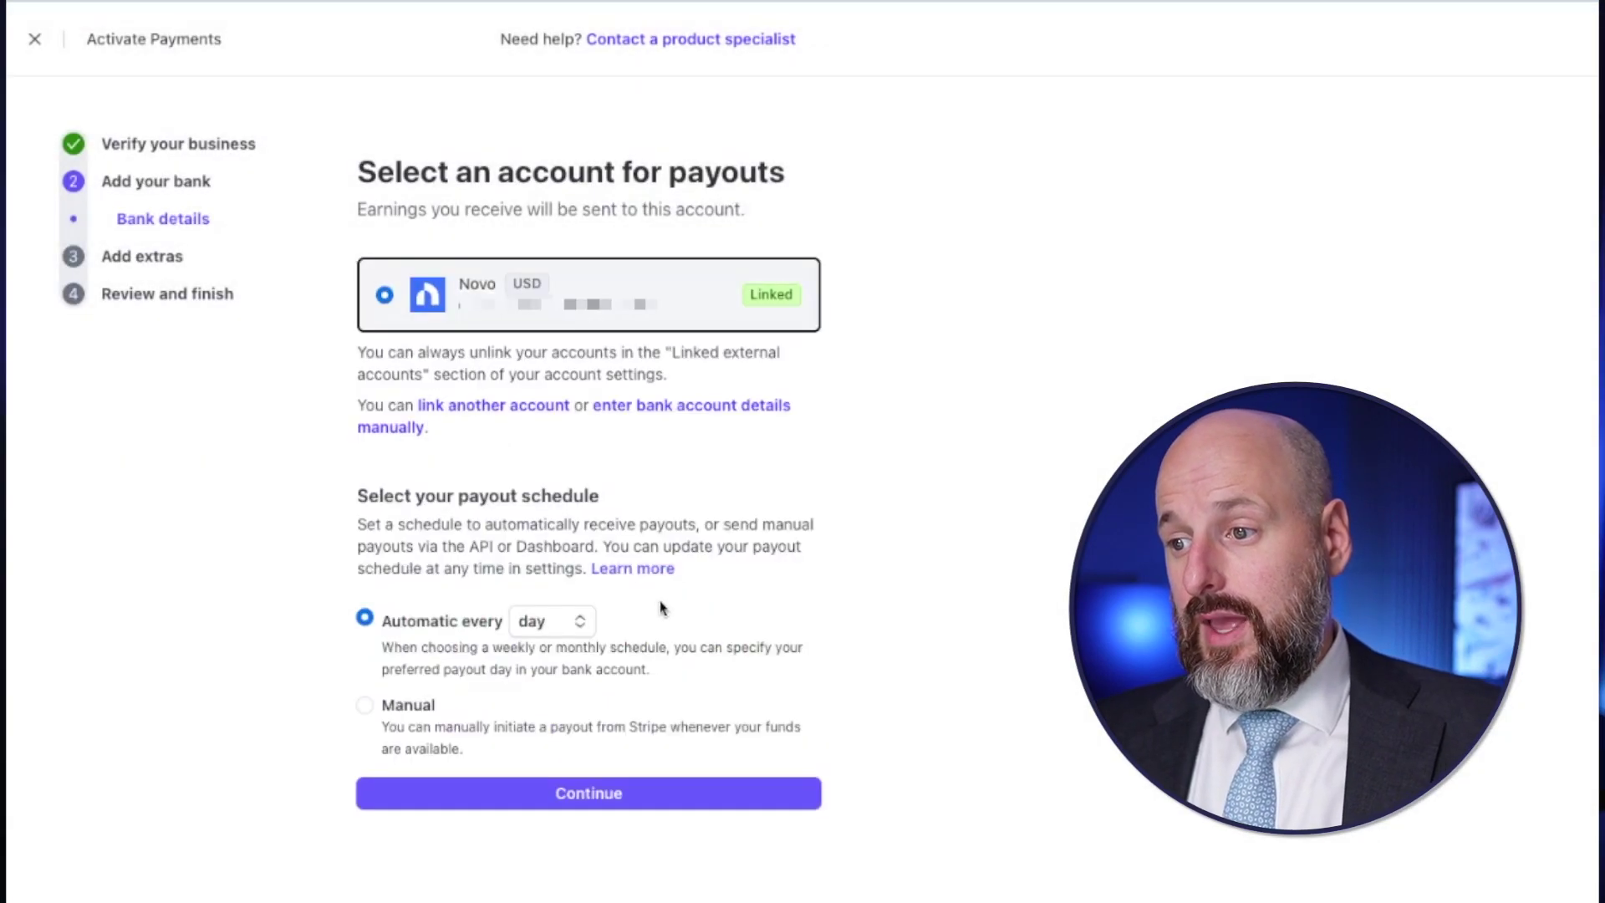
{"action": "left_click", "coordinate": [595, 808]}
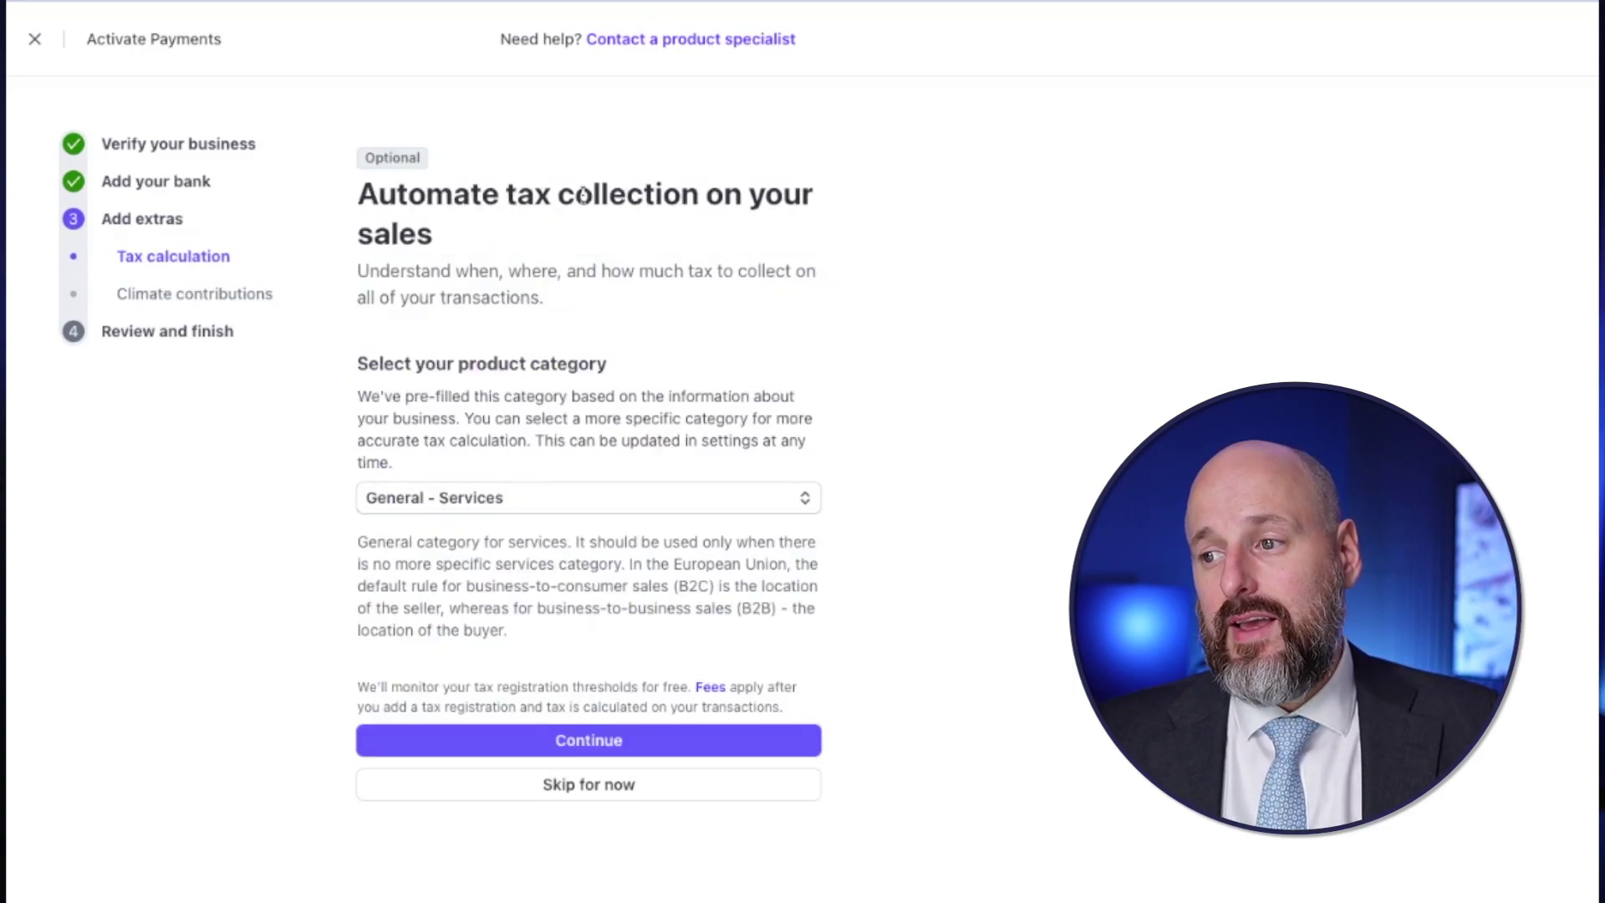
- Choose the General - Electronically Supplied Services tax category and save it
{"action": "left_click", "coordinate": [555, 507]}
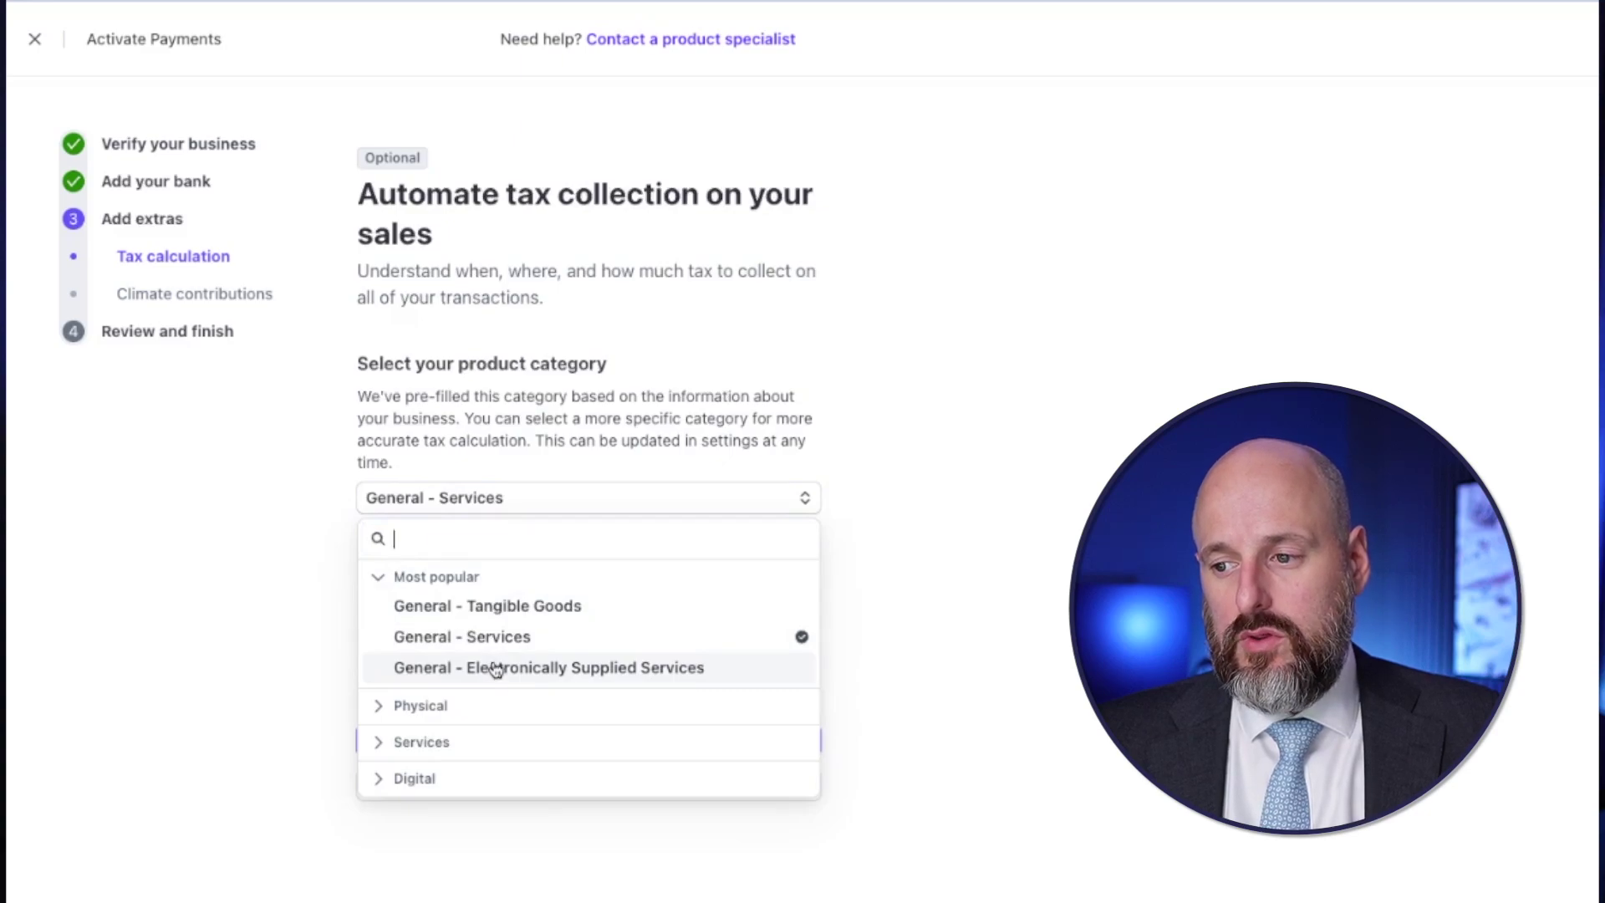
{"action": "left_click", "coordinate": [548, 667]}
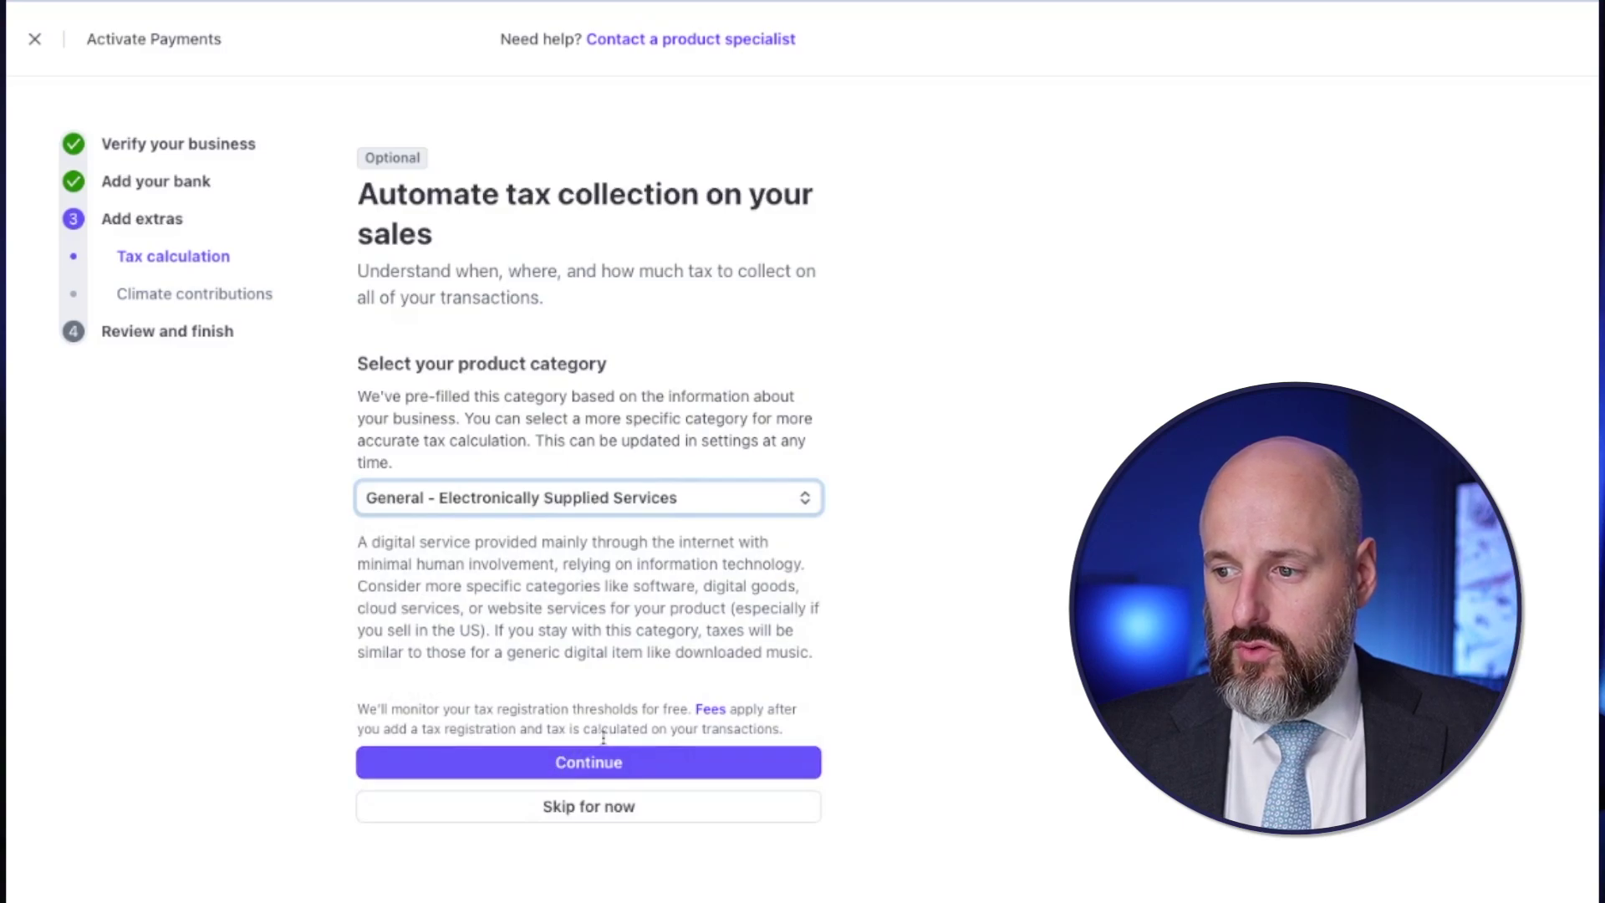
{"action": "left_click_drag", "start_coordinate": [576, 709], "coordinate": [639, 709]}
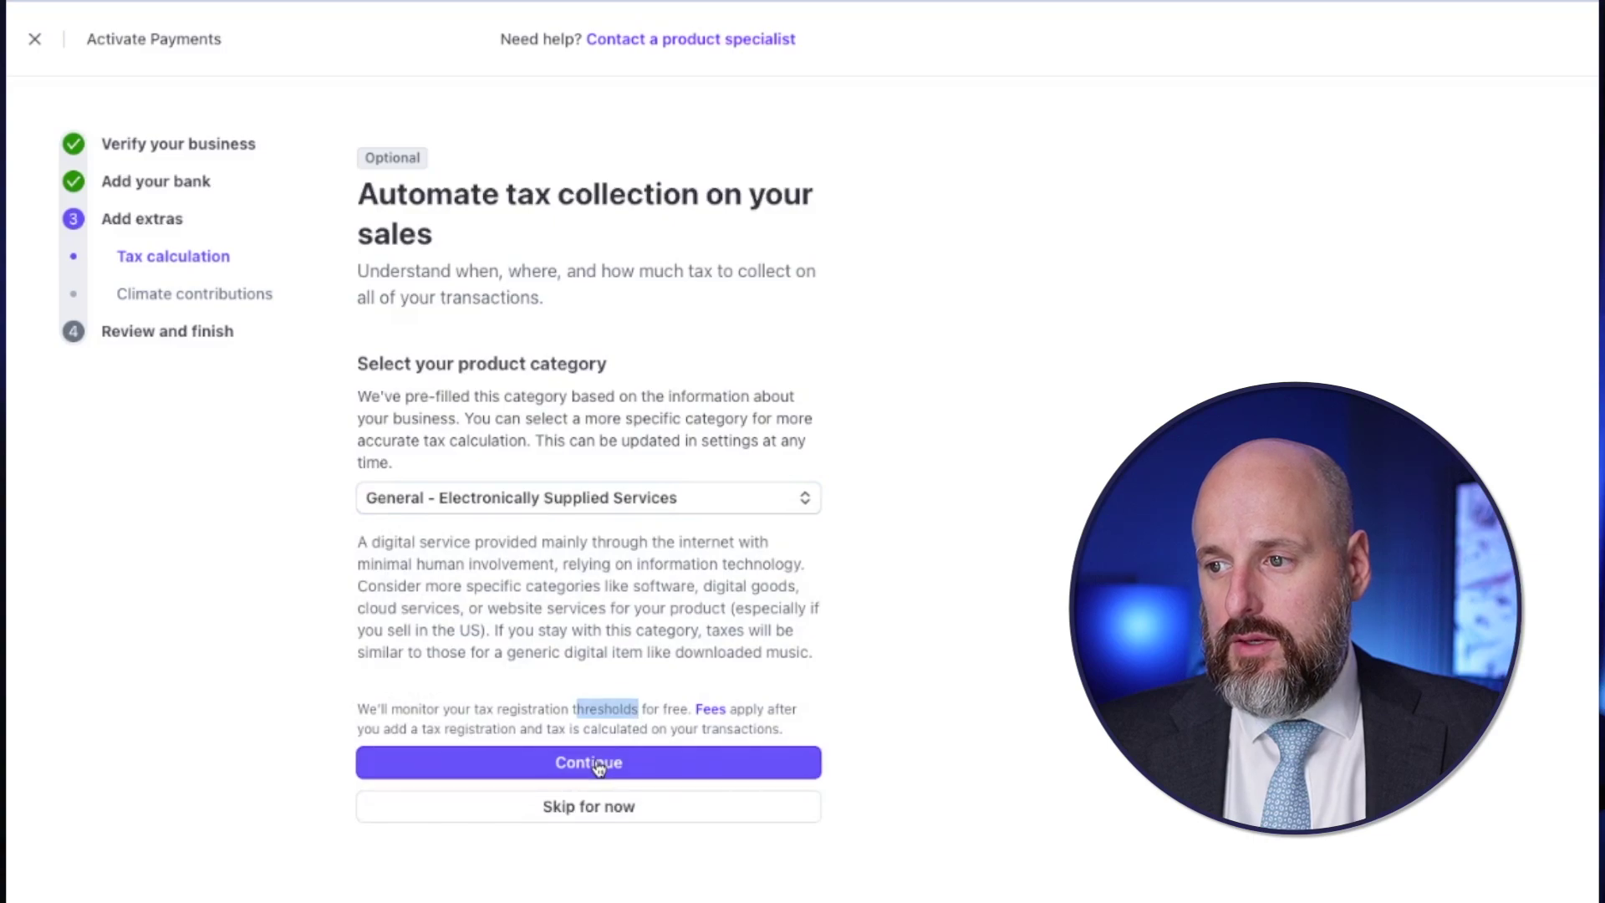
{"action": "left_click", "coordinate": [599, 765]}
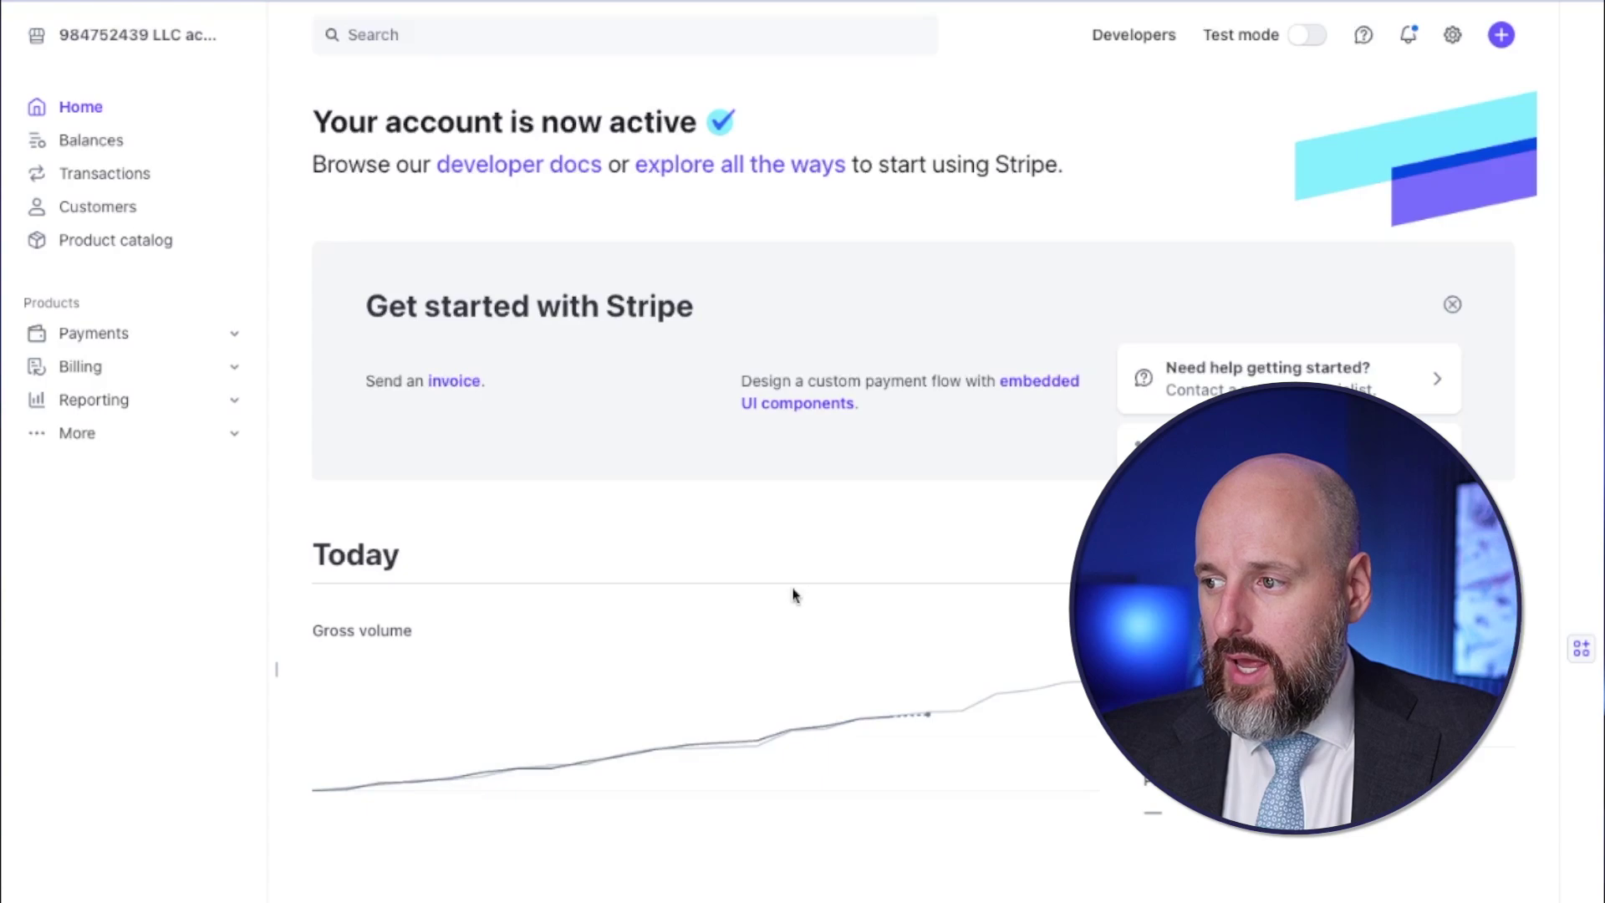
- Scroll the Home overview to review the now-active account with $0.00 gross volume and no payments
{"action": "scroll", "coordinate": [805, 665], "scroll_direction": "down", "scroll_amount": 4}
{"action": "scroll", "coordinate": [808, 674], "scroll_direction": "down", "scroll_amount": 3}
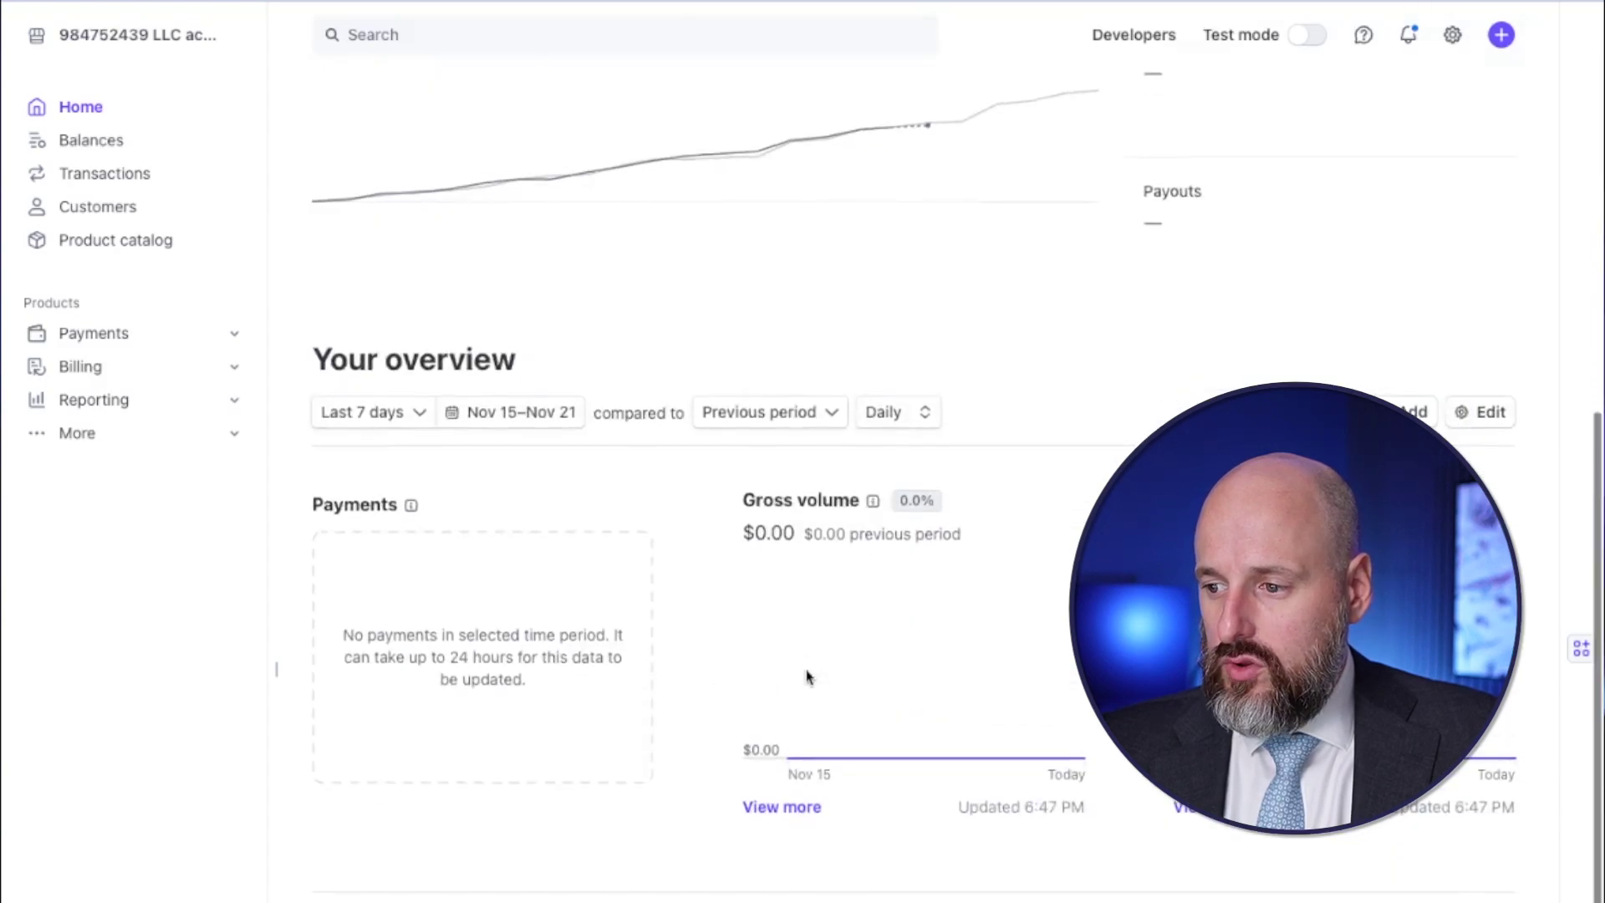
{"action": "scroll", "coordinate": [809, 669], "scroll_direction": "up", "scroll_amount": 7}
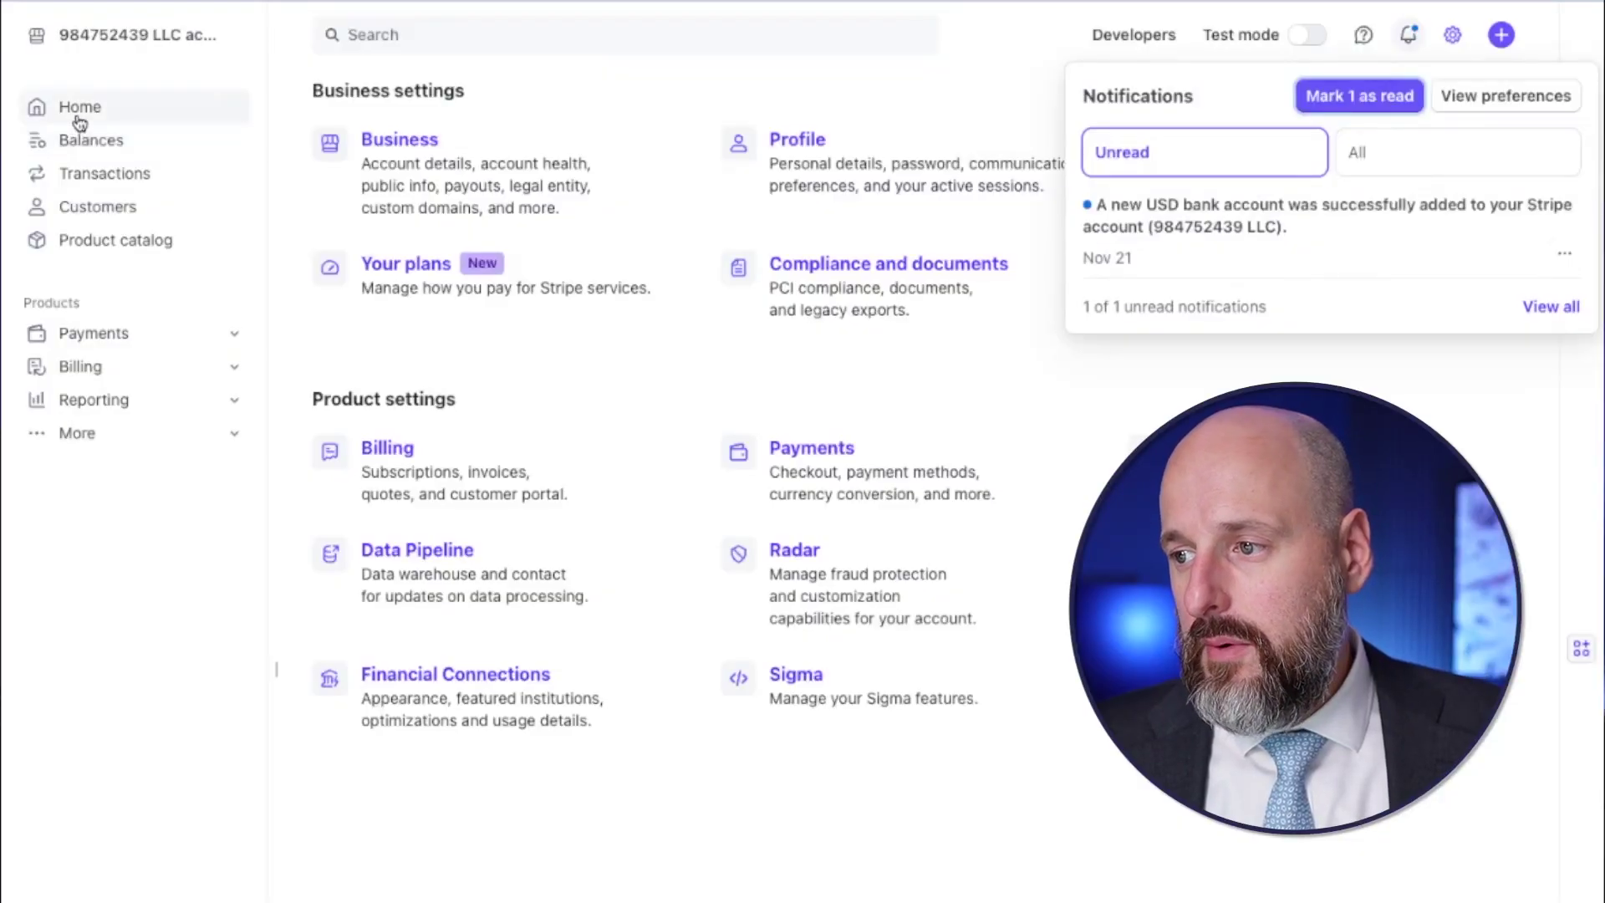
- Go from Home to Billing > Invoices in the sidebar
{"action": "left_click", "coordinate": [78, 119]}
{"action": "left_click", "coordinate": [97, 370]}
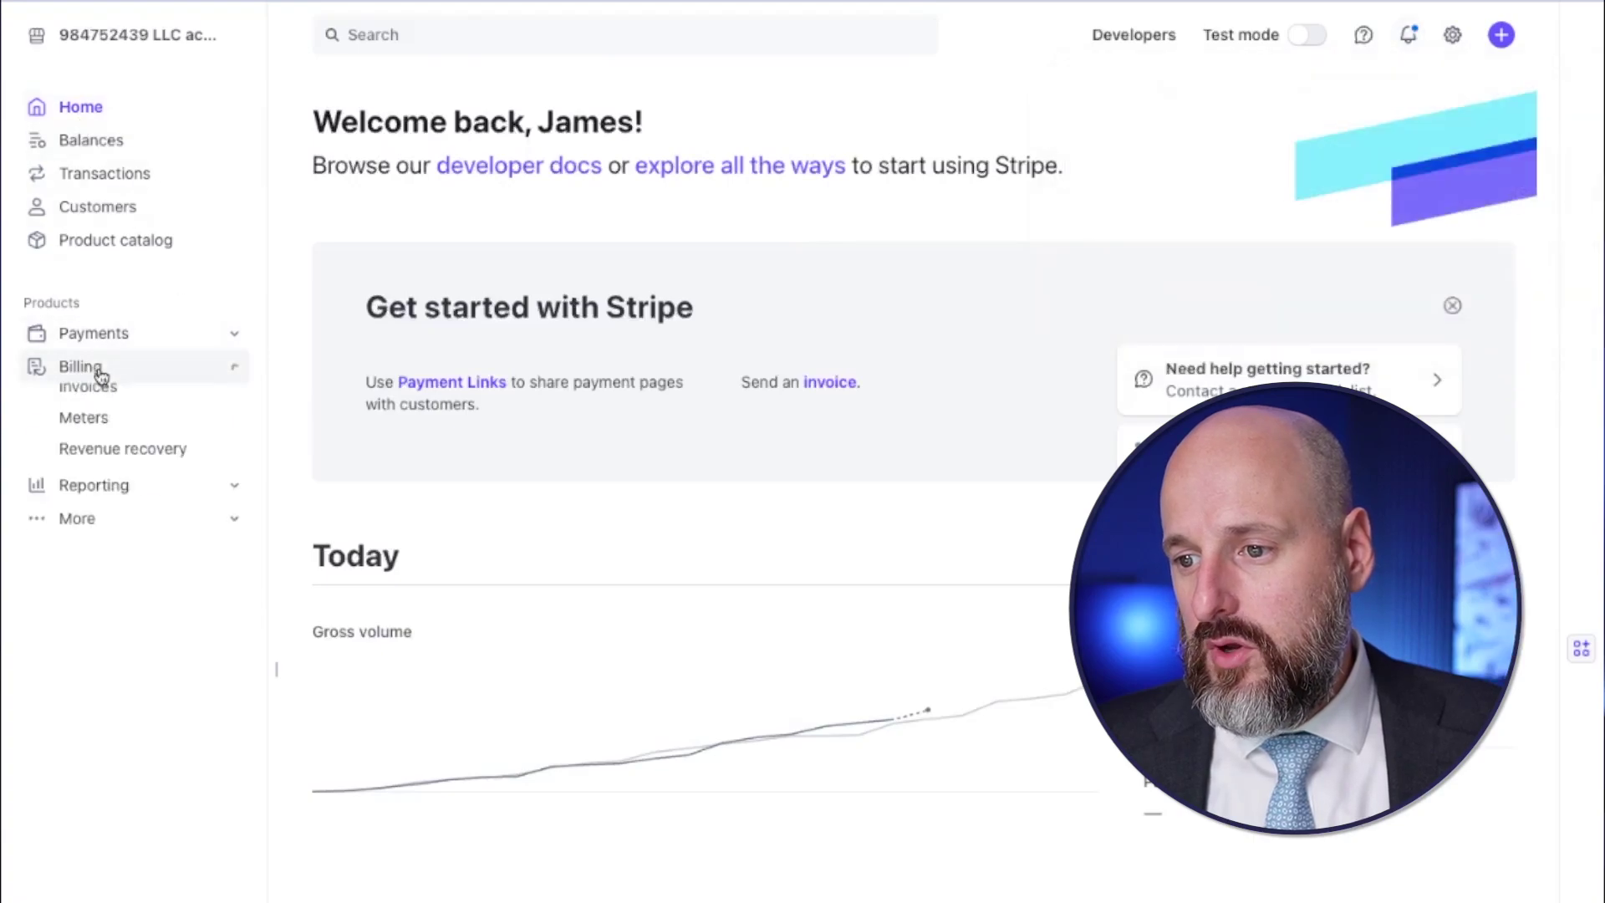
{"action": "left_click", "coordinate": [84, 471]}
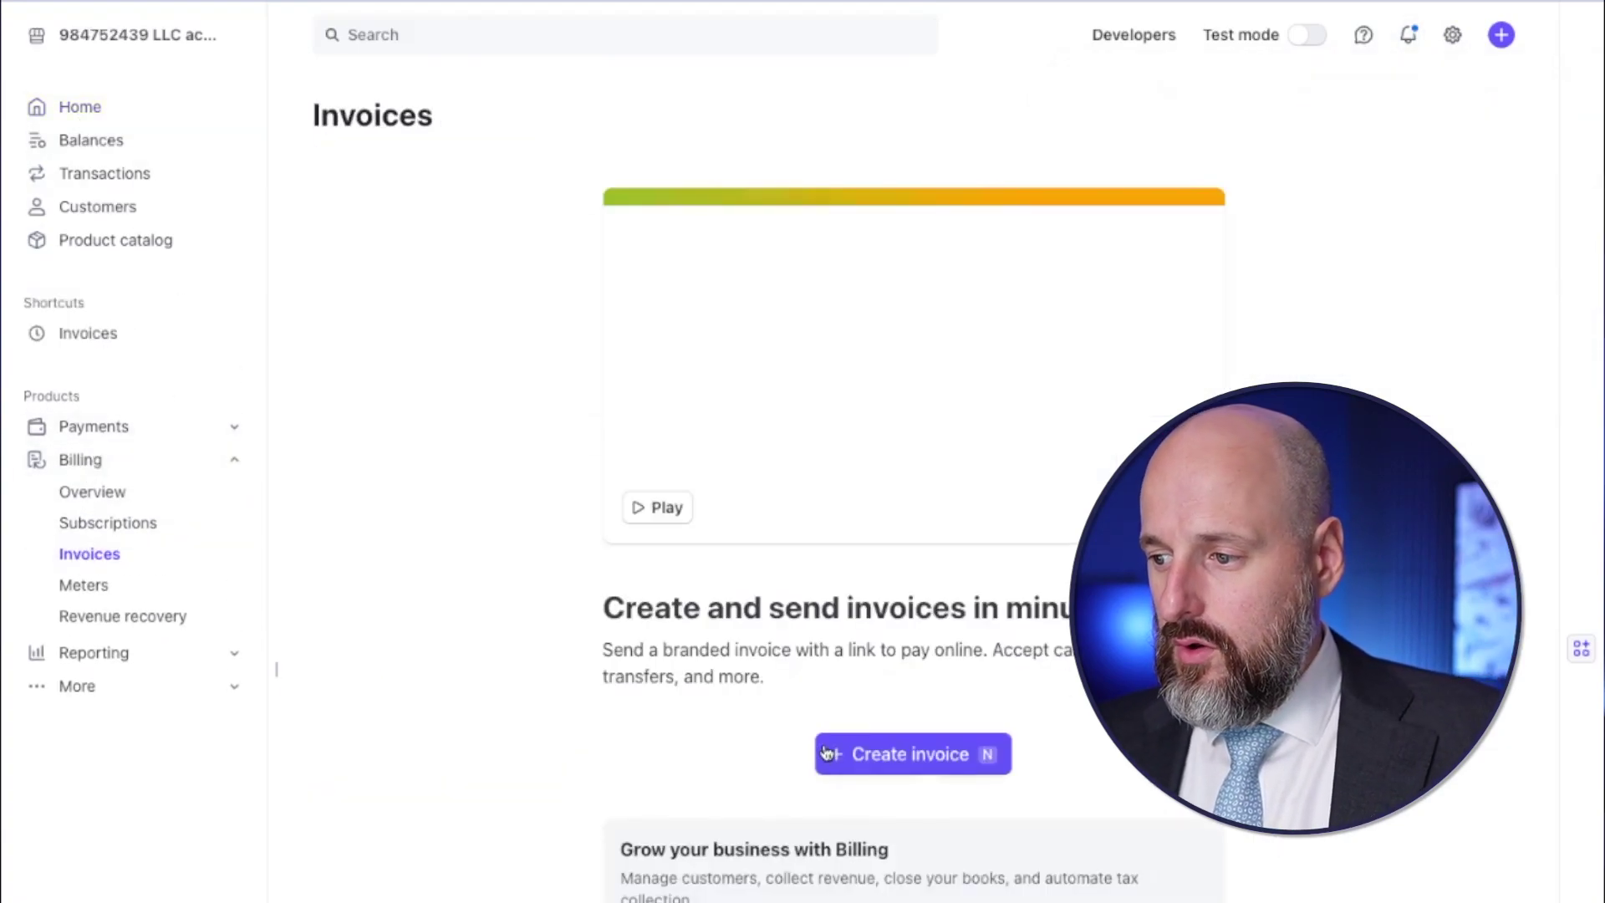
- Preview the Create invoice form, then close it without saving
{"action": "left_click", "coordinate": [829, 753]}
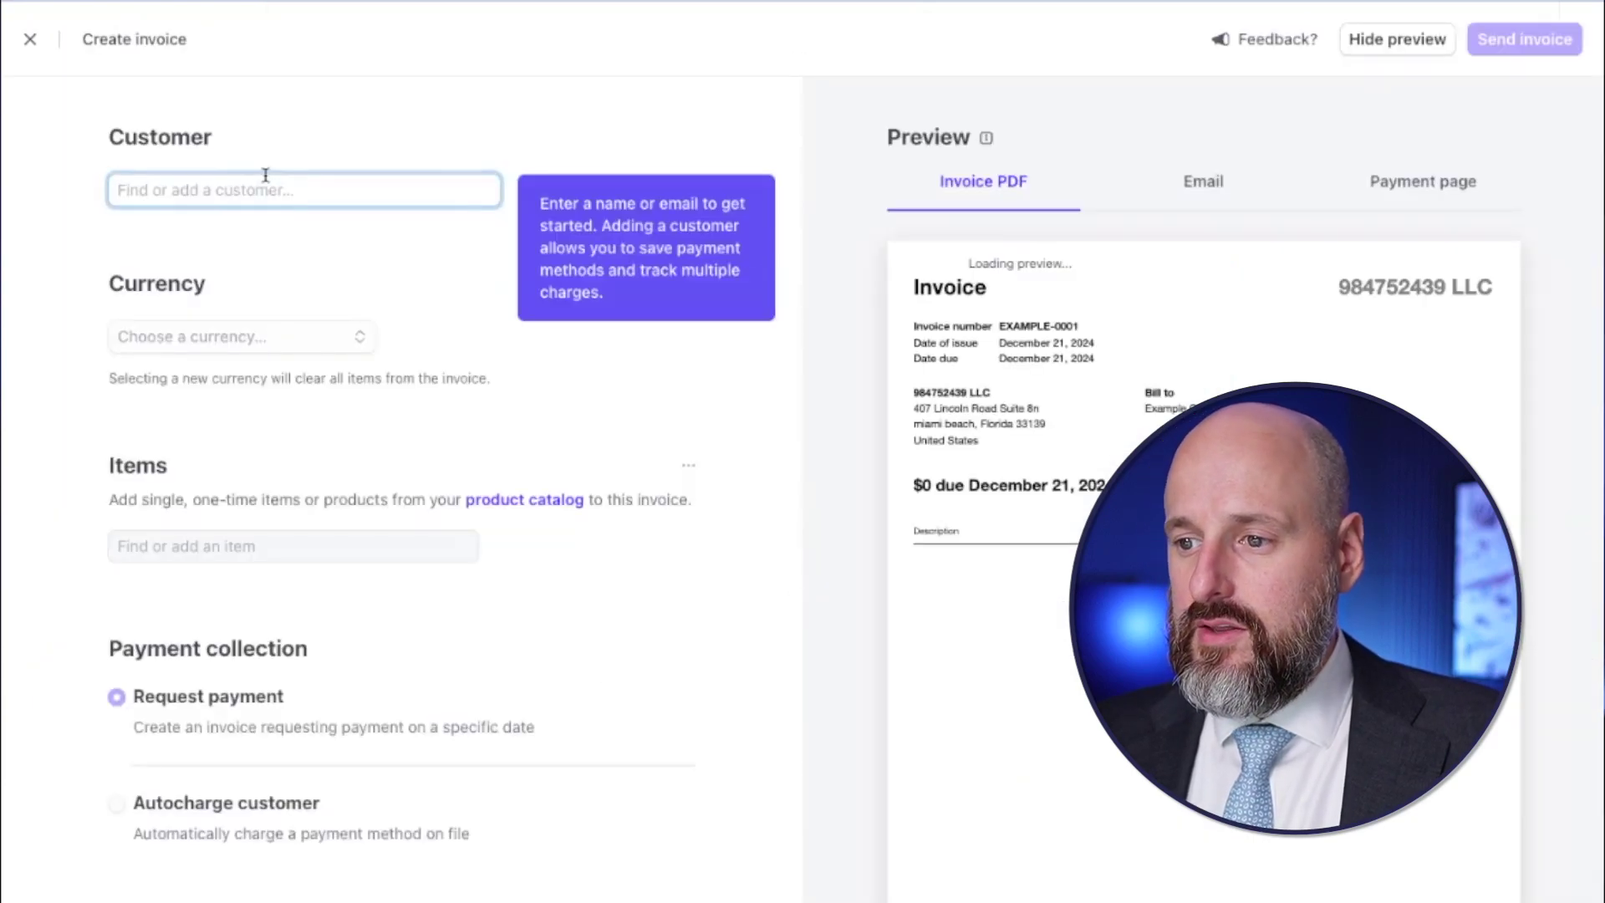
{"action": "scroll", "coordinate": [1309, 333], "scroll_direction": "down", "scroll_amount": 4}
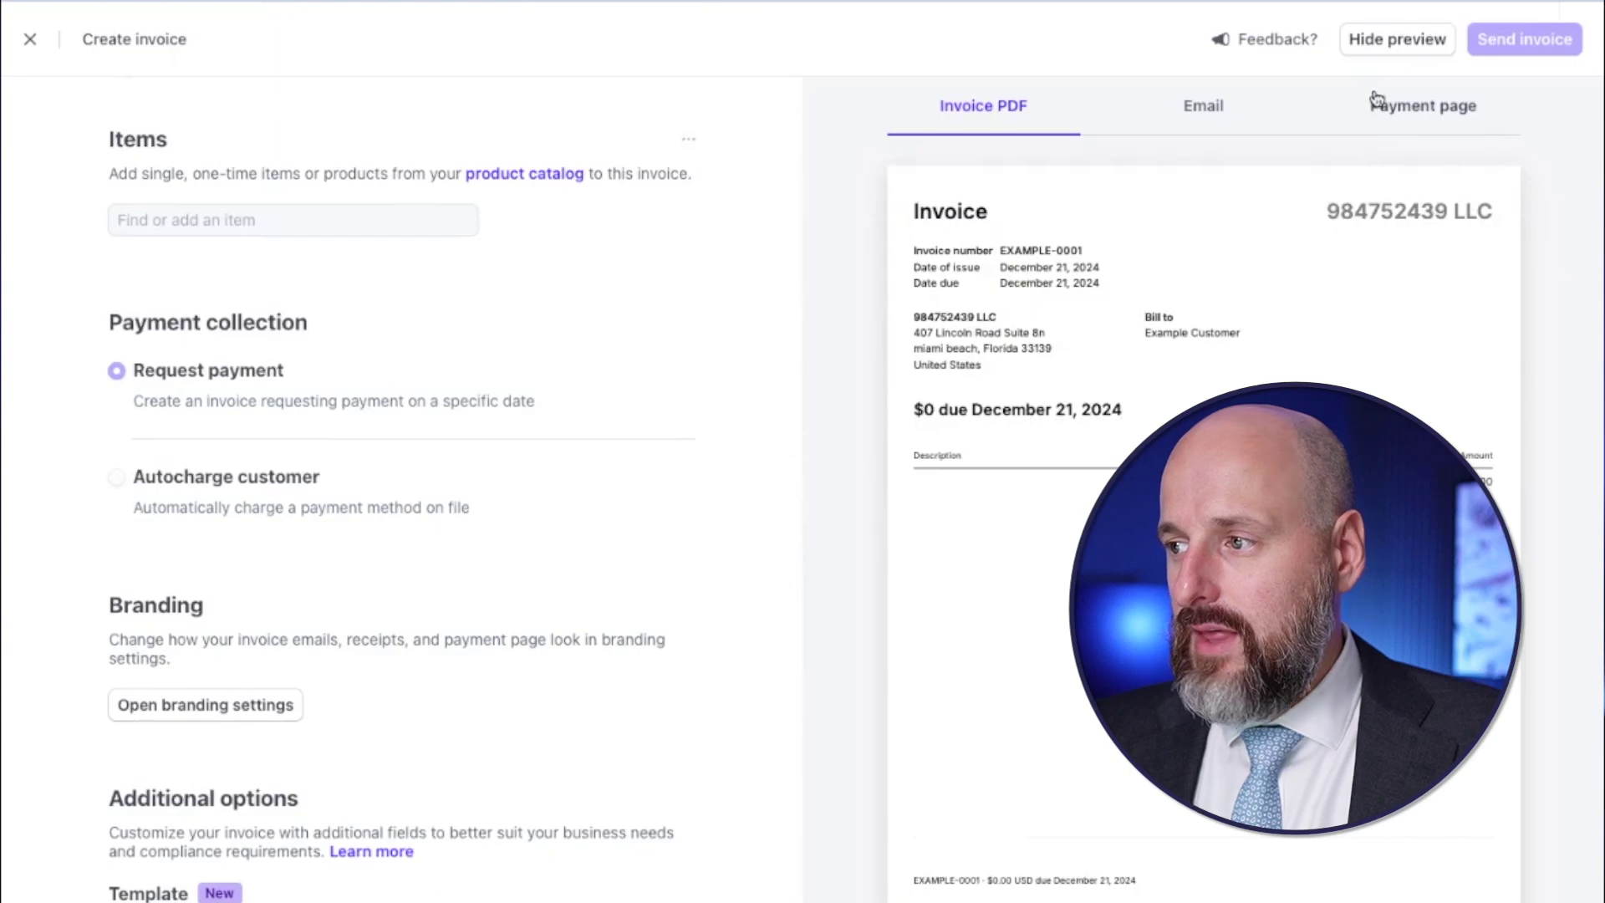
{"action": "scroll", "coordinate": [1174, 286], "scroll_direction": "up", "scroll_amount": 4}
{"action": "left_click", "coordinate": [31, 39]}
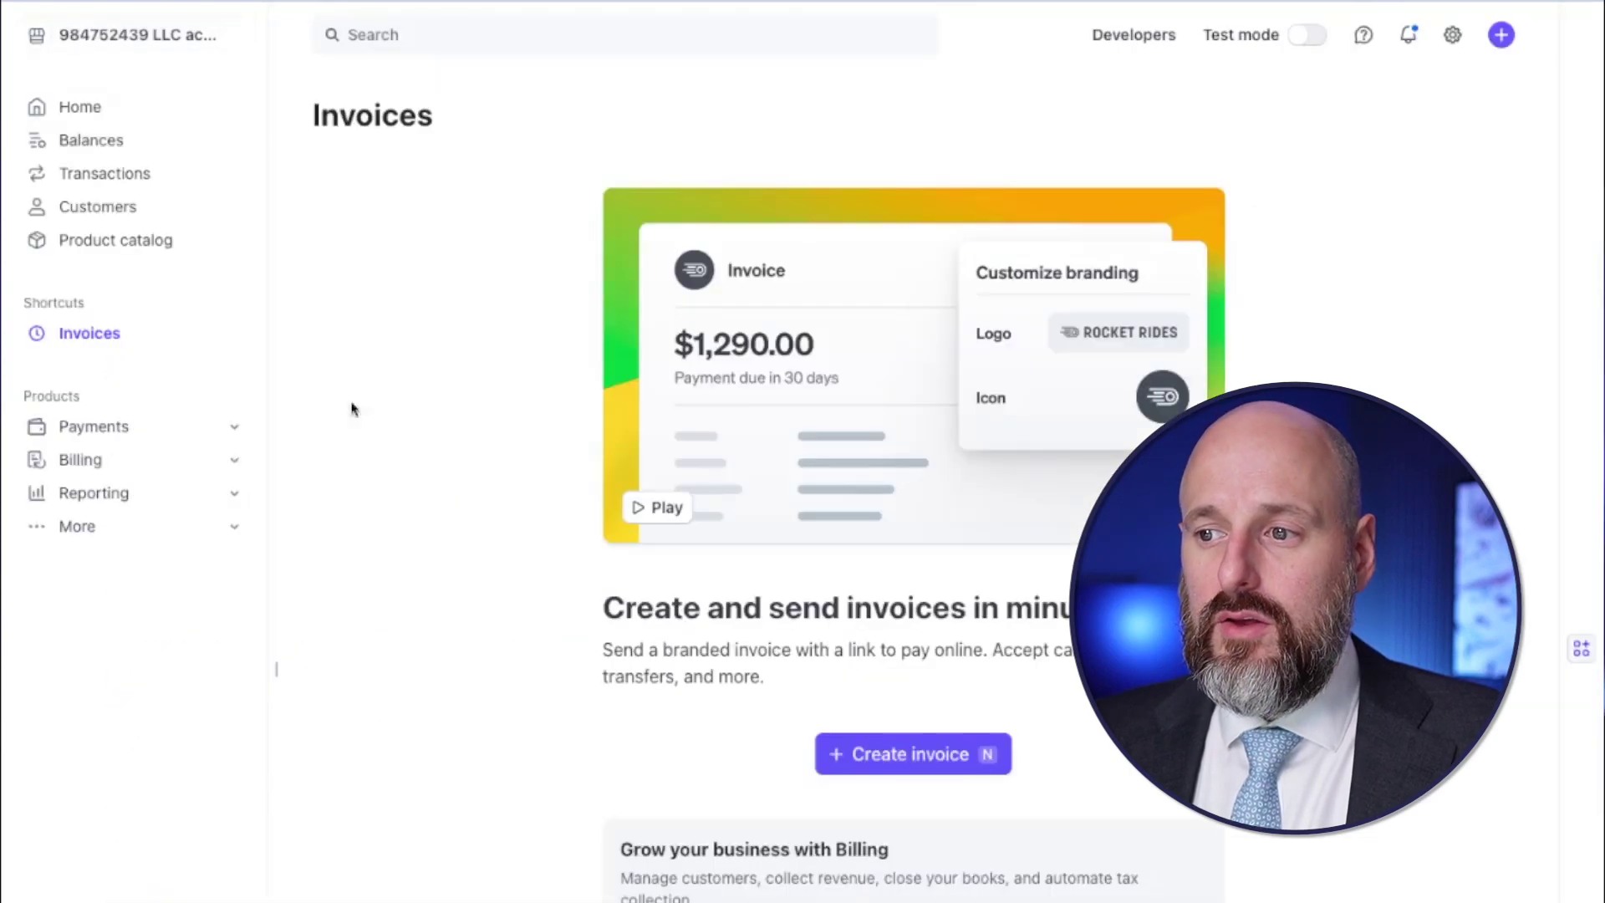